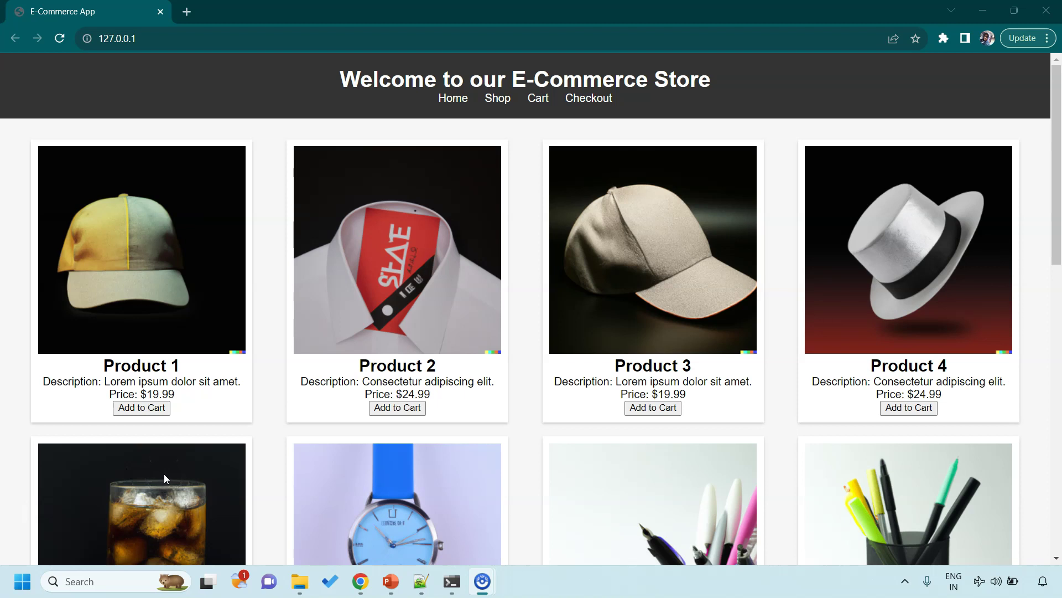
# Check the Flask Web App Basics PDF and app.py with its running server, then return to the PDF
pyautogui.scroll(-13, 835, 302)
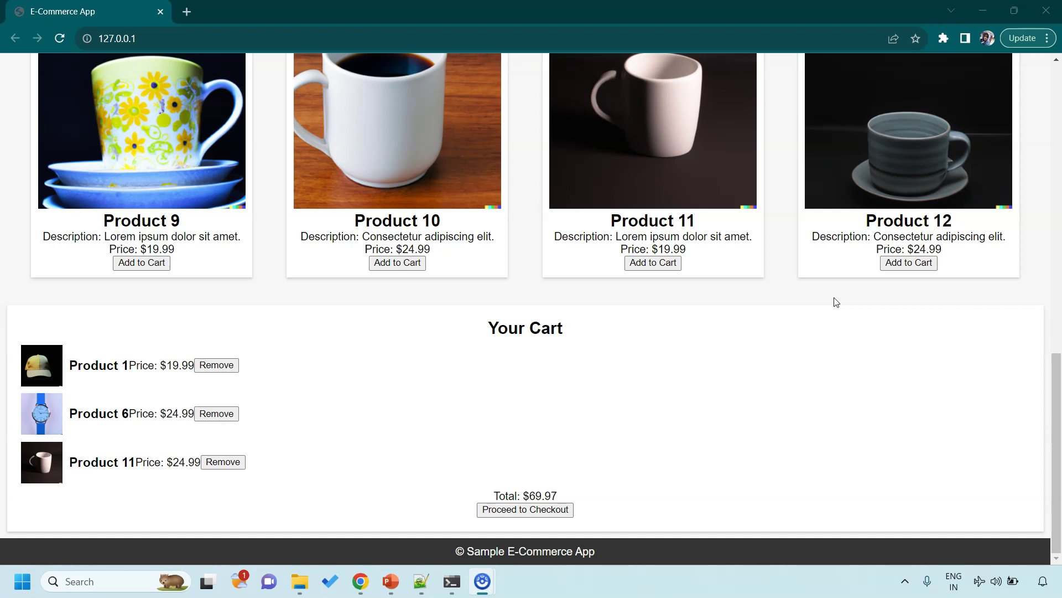
pyautogui.scroll(15, 836, 302)
pyautogui.click(837, 424)
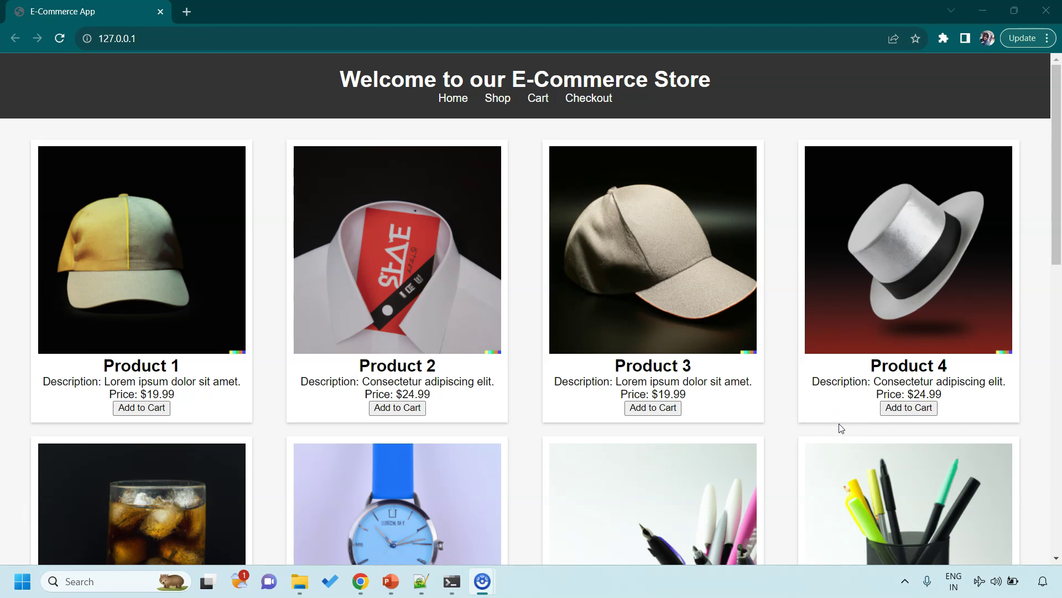
pyautogui.click(822, 424)
pyautogui.click(505, 431)
pyautogui.scroll(-13, 504, 431)
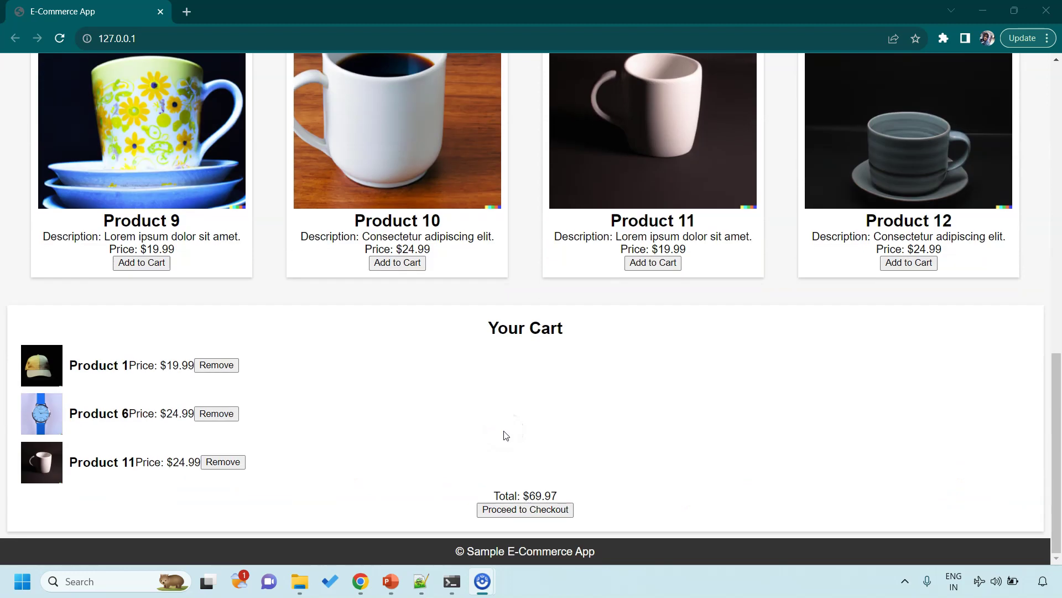
pyautogui.click(93, 380)
pyautogui.click(259, 466)
pyautogui.hotkey('alt', 'Tab')
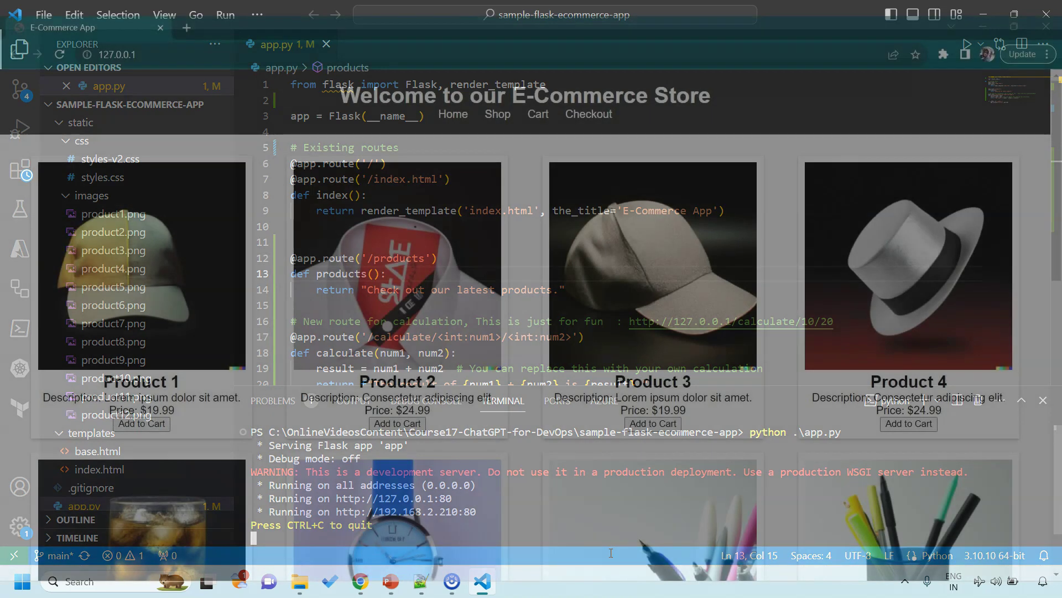
pyautogui.click(732, 398)
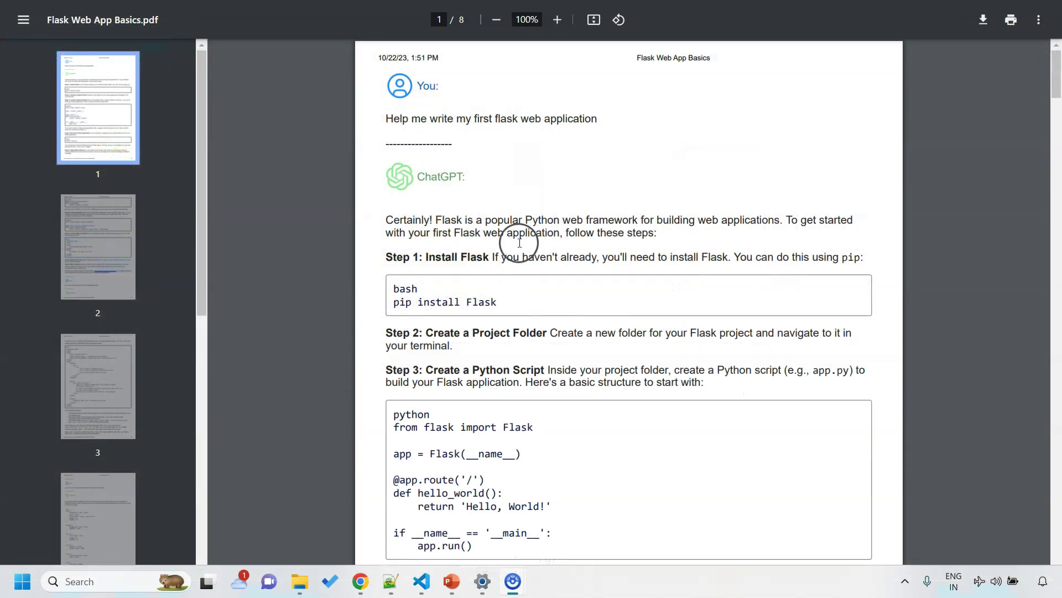
pyautogui.moveTo(385, 123); pyautogui.dragTo(607, 117)
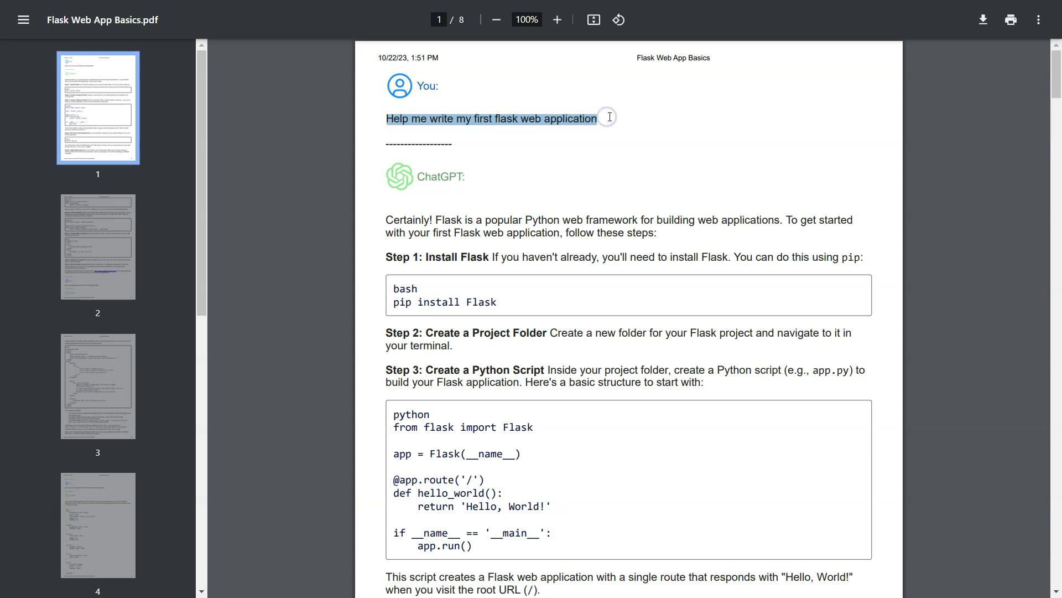
pyautogui.click(613, 124)
pyautogui.scroll(-5, 627, 185)
pyautogui.tripleClick(627, 185)
pyautogui.scroll(5, 554, 155)
pyautogui.moveTo(399, 246); pyautogui.dragTo(461, 334)
pyautogui.scroll(-5, 462, 335)
pyautogui.scroll(-15, 476, 285)
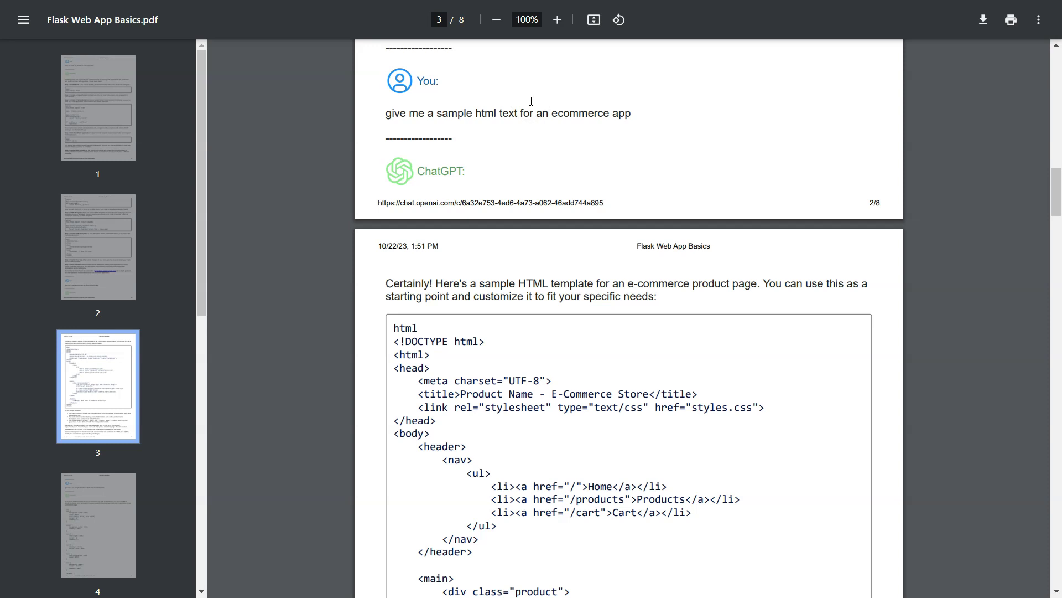
pyautogui.scroll(-3, 616, 180)
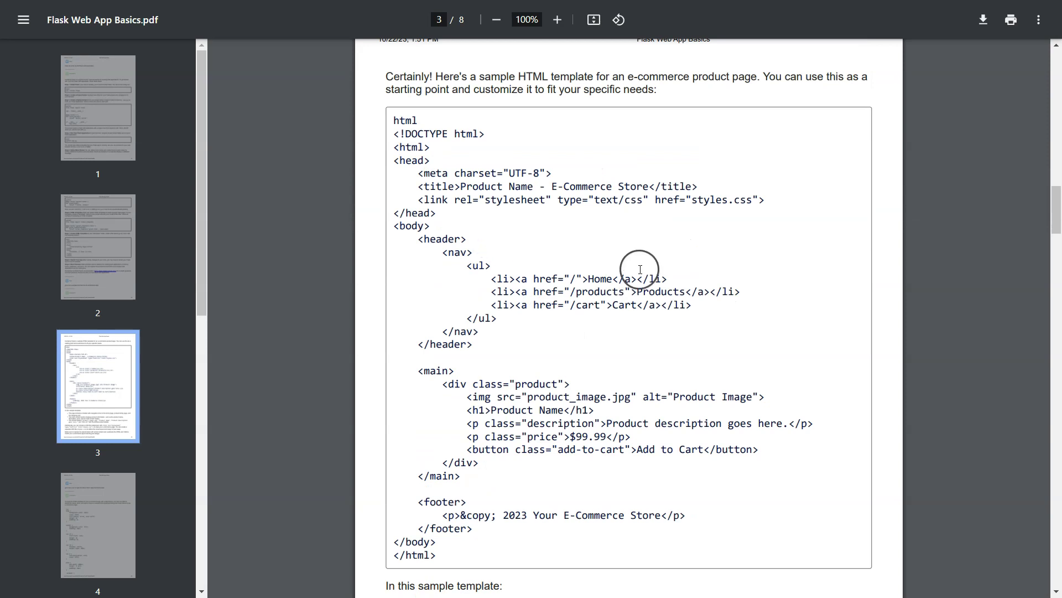
pyautogui.scroll(-1, 526, 276)
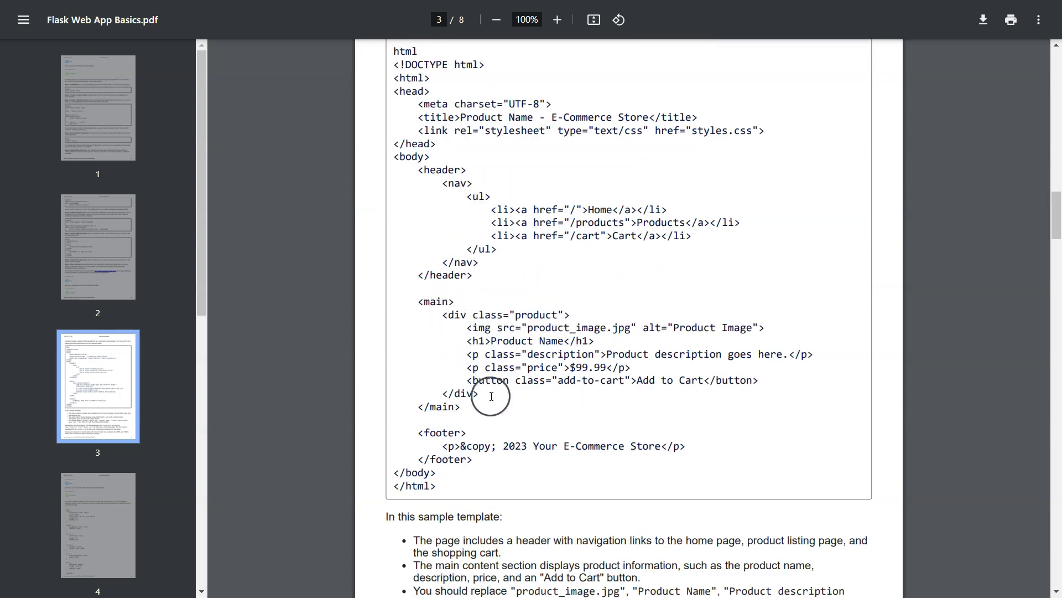
pyautogui.scroll(-2, 491, 390)
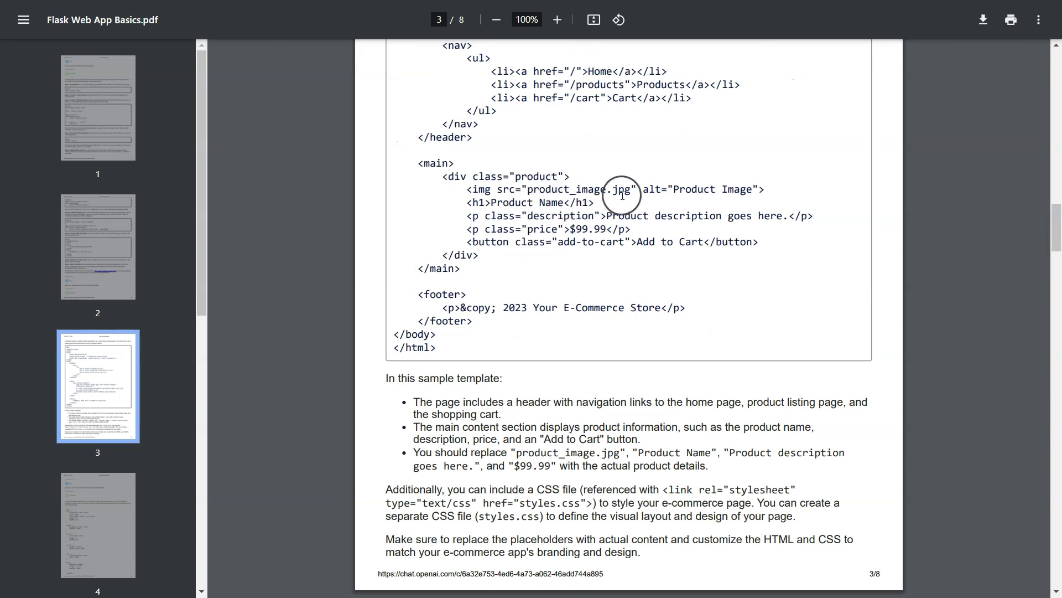
pyautogui.scroll(-10, 604, 193)
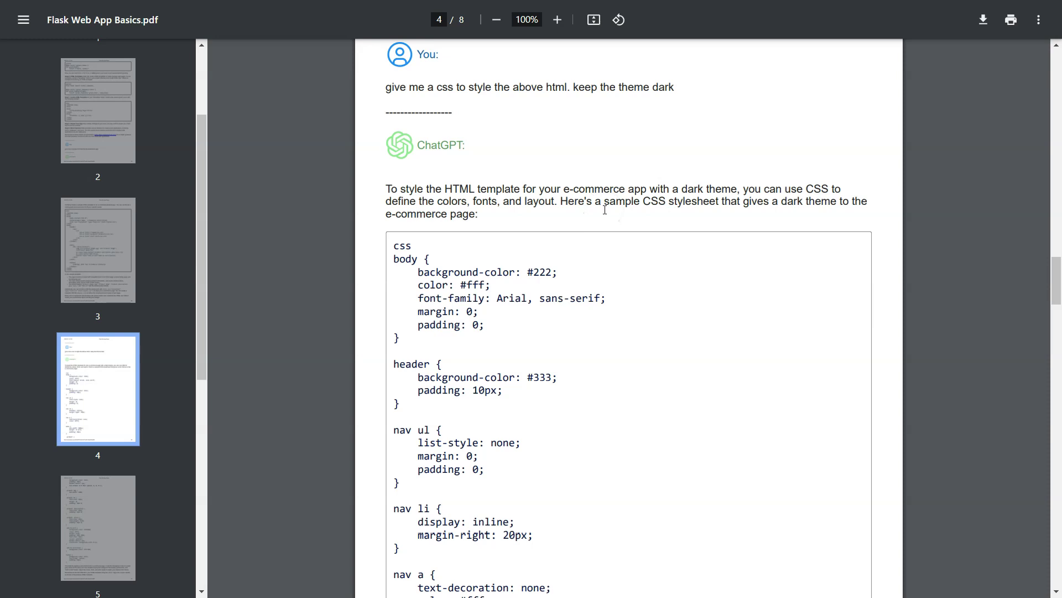
pyautogui.scroll(-16, 605, 210)
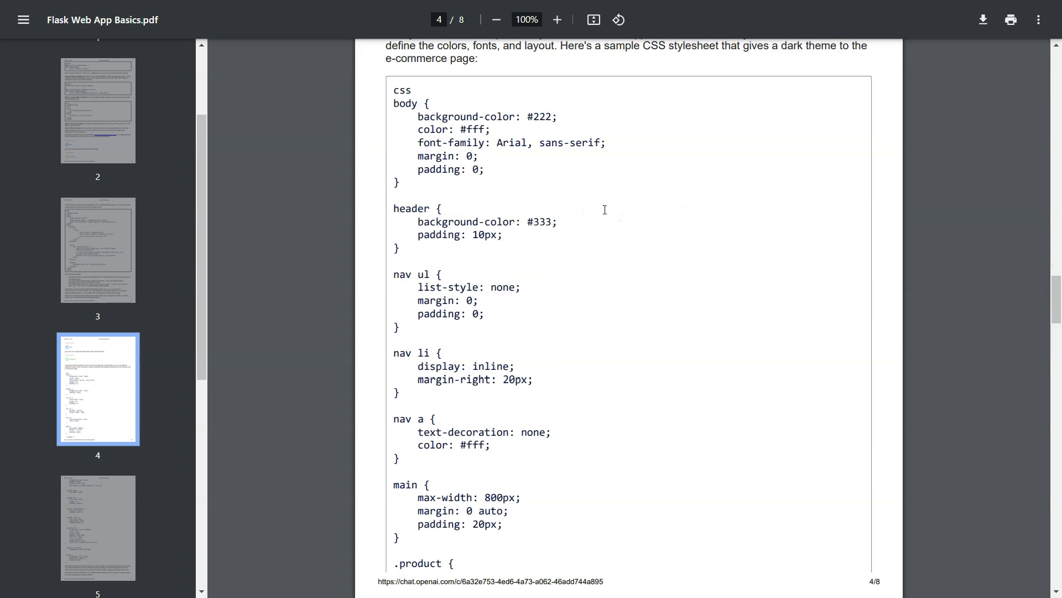
pyautogui.scroll(10, 523, 199)
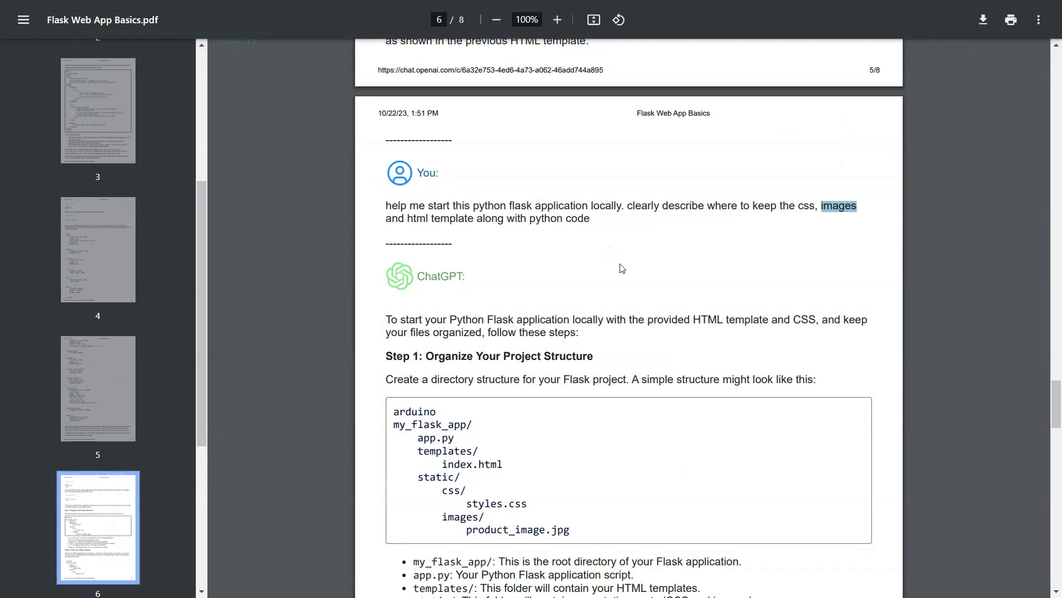
pyautogui.tripleClick(372, 201)
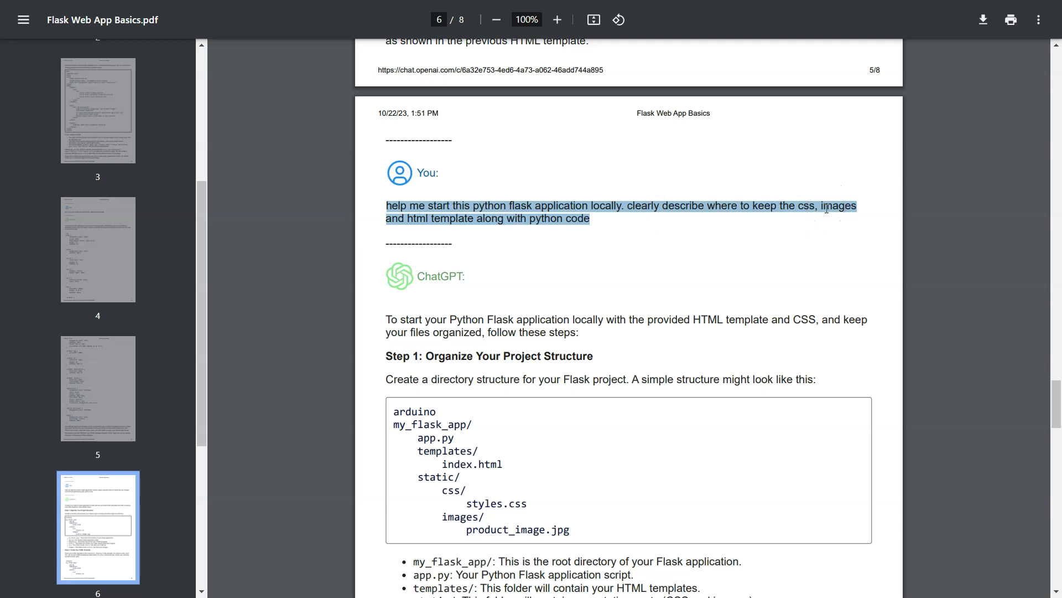
pyautogui.moveTo(531, 219); pyautogui.dragTo(591, 221)
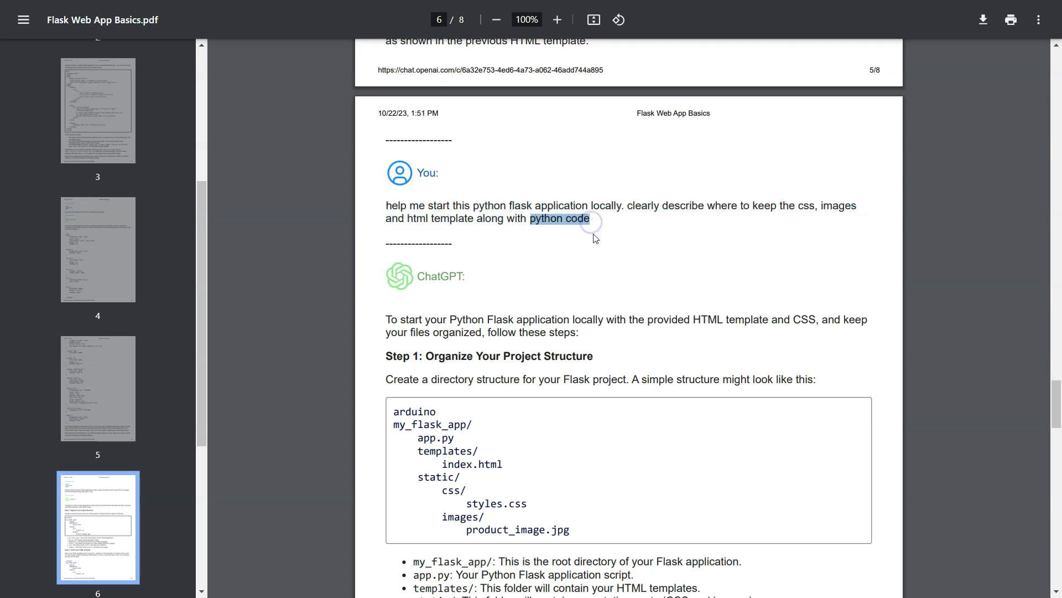
pyautogui.scroll(-4, 593, 237)
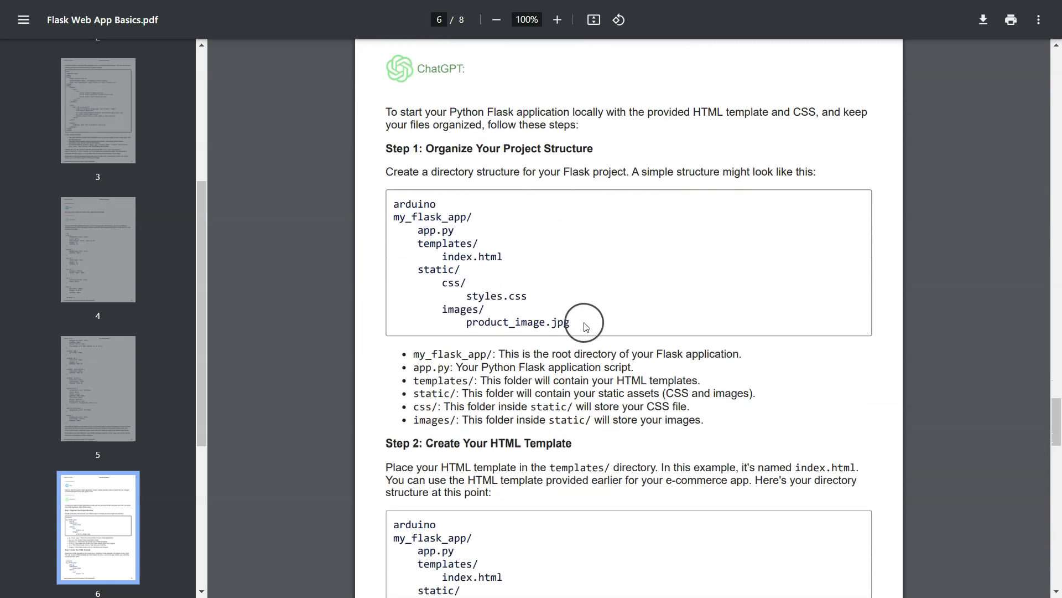
pyautogui.moveTo(386, 205); pyautogui.dragTo(552, 296)
pyautogui.scroll(-15, 597, 329)
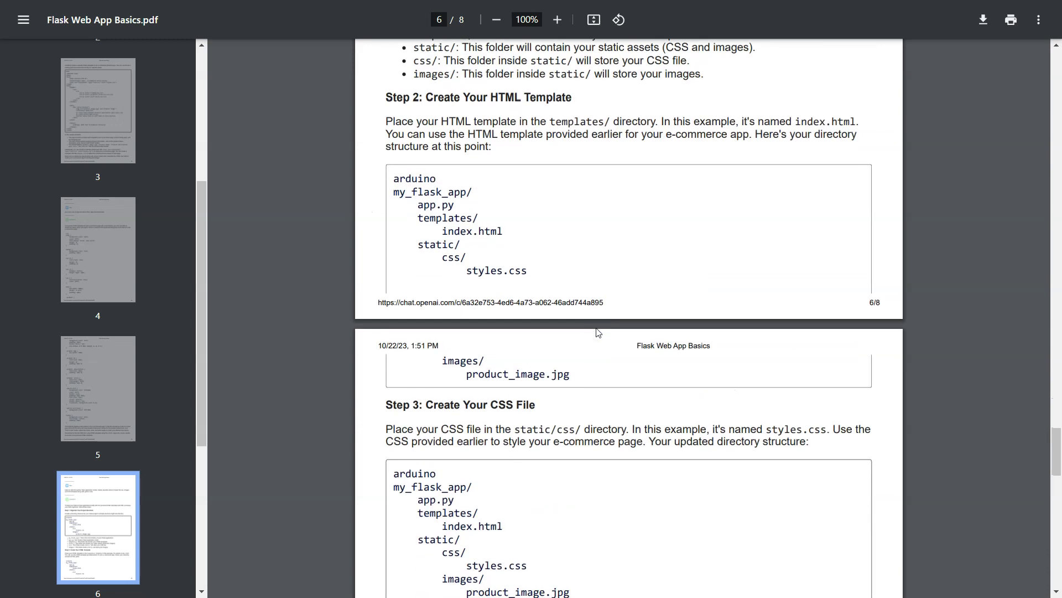
pyautogui.moveTo(393, 257); pyautogui.dragTo(473, 257)
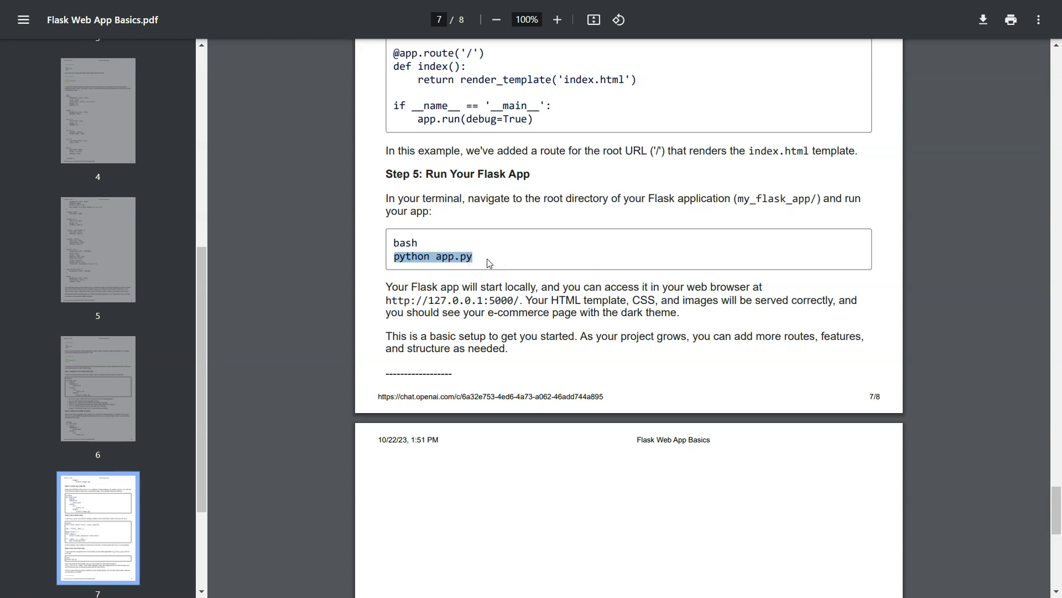
pyautogui.press('Home')
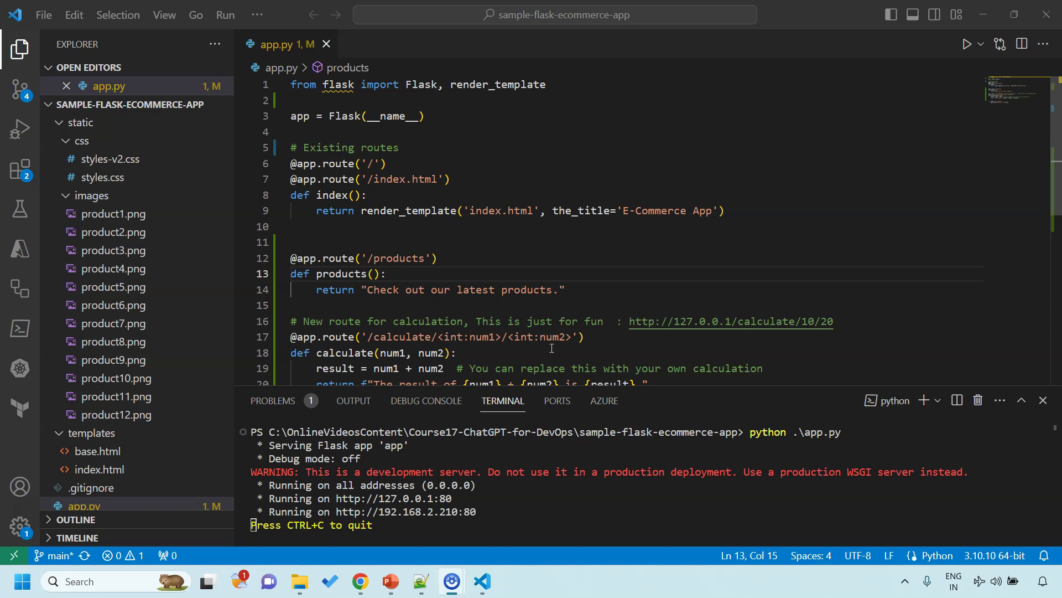
# Copy the full app.py listing, through the app.run(host='0.0.0.0', port=80) main block
pyautogui.click(908, 458)
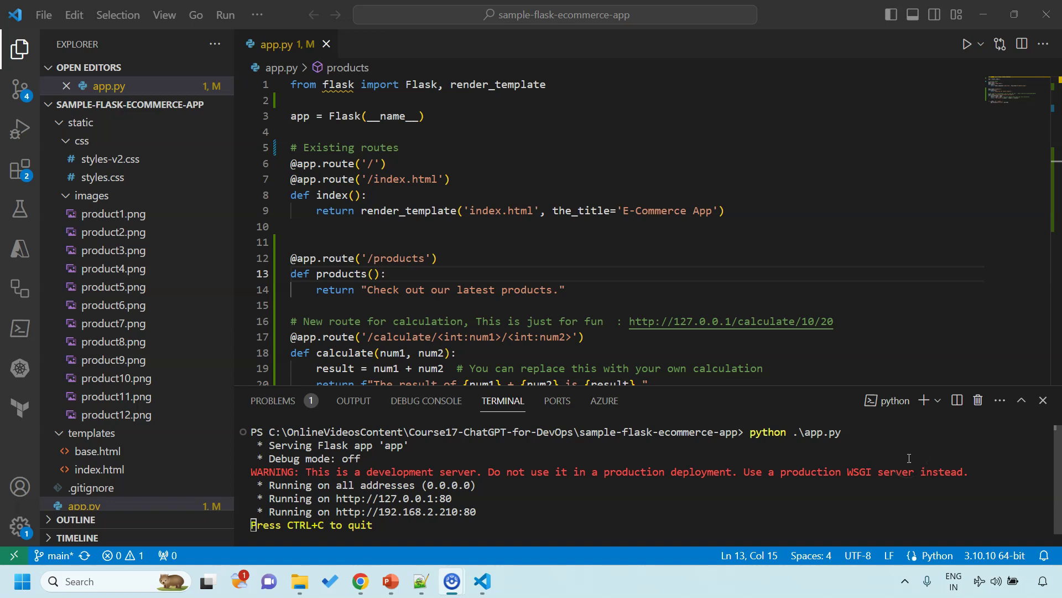
pyautogui.hotkey('ctrl', 'a')
pyautogui.scroll(3, 439, 192)
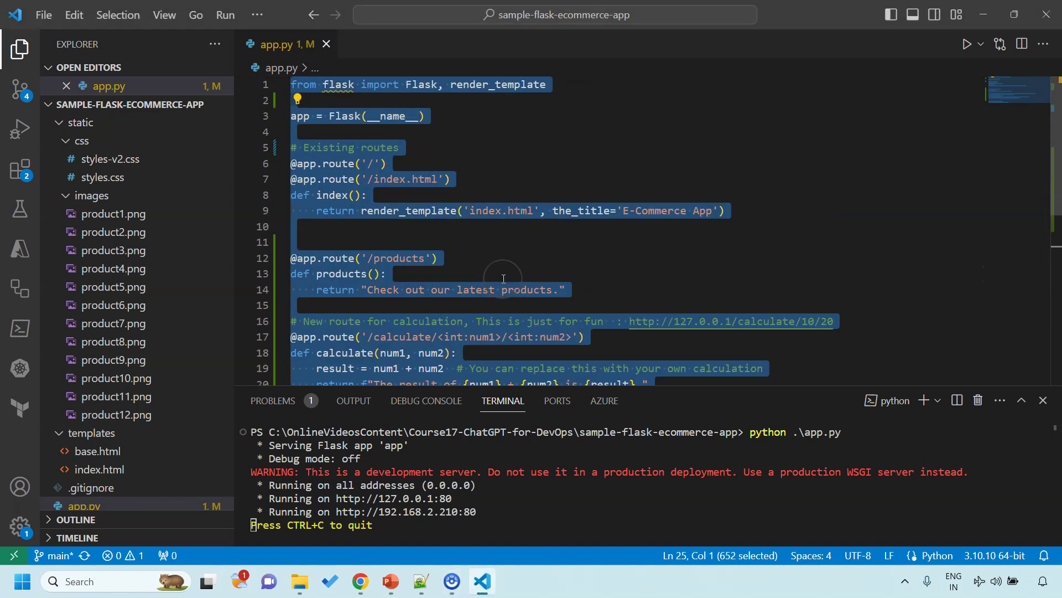
pyautogui.scroll(-3, 439, 192)
pyautogui.scroll(-1, 439, 192)
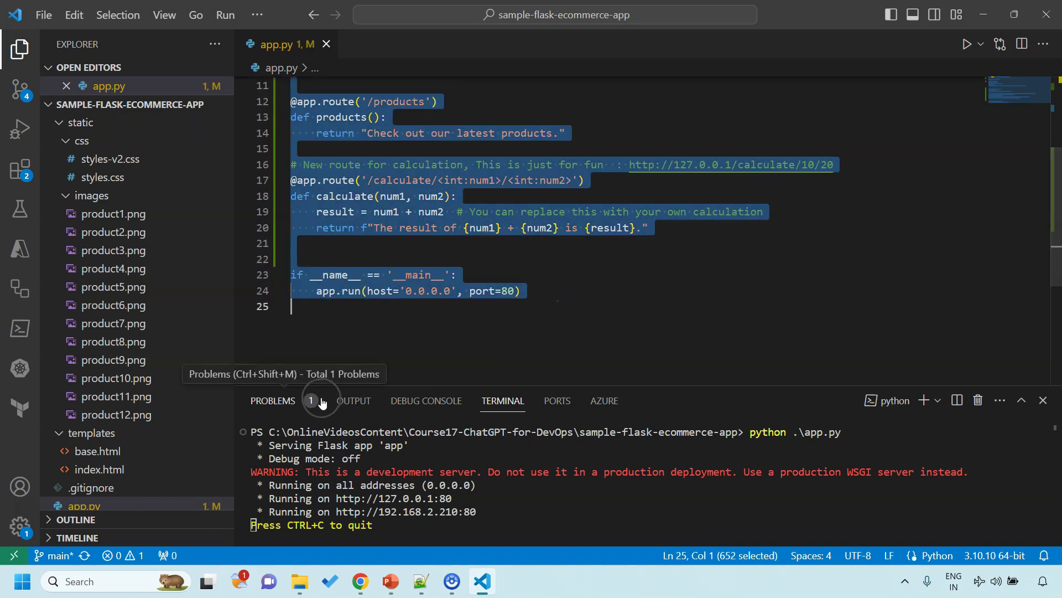
pyautogui.click(564, 309)
pyautogui.hotkey('ctrl', 'a')
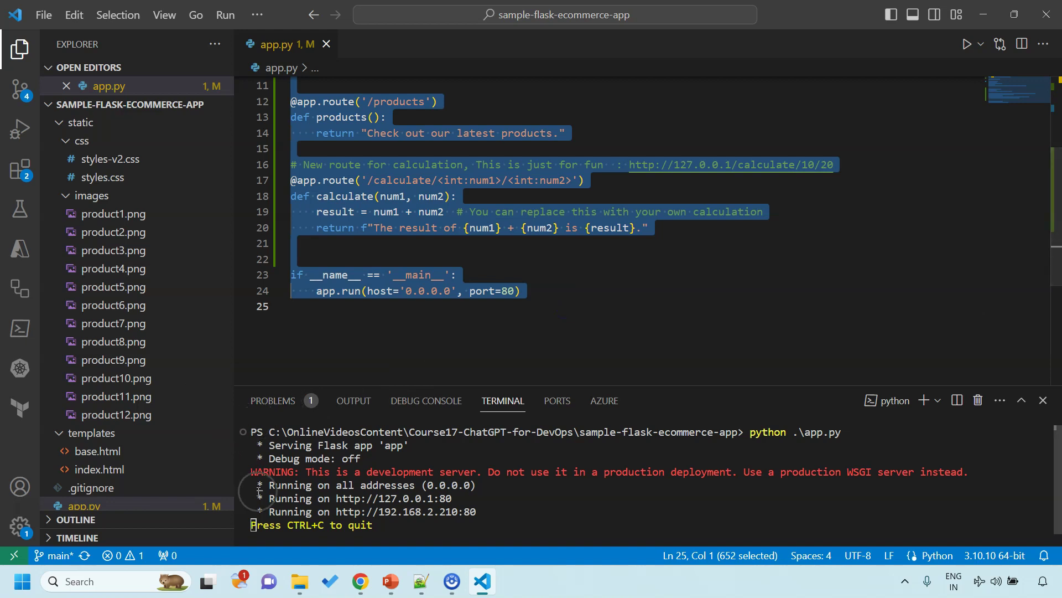
pyautogui.click(362, 582)
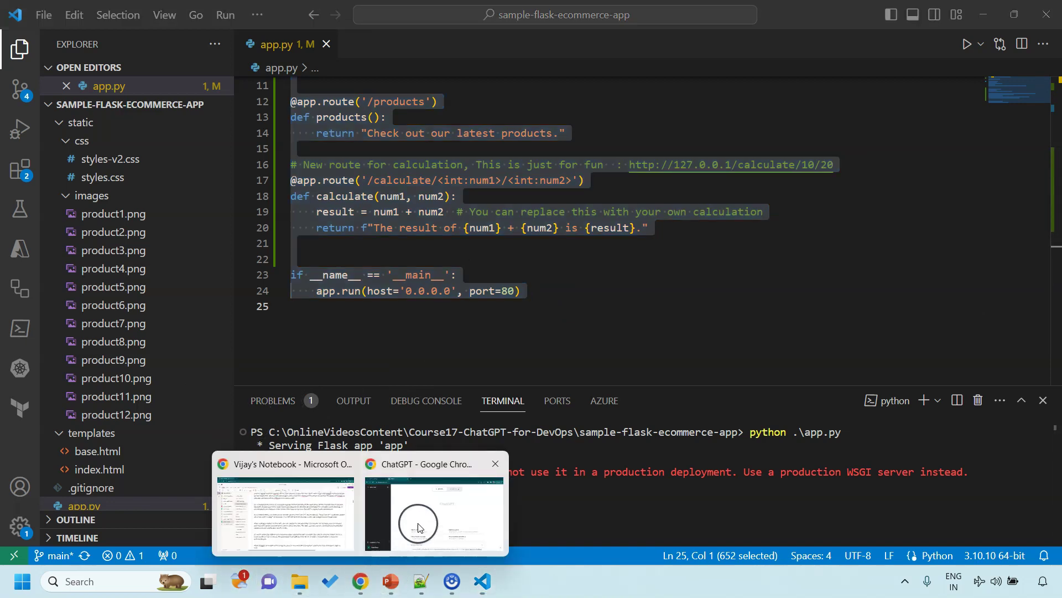
# Paste the full app.py code into the ChatGPT message and send it
pyautogui.click(426, 514)
pyautogui.click(428, 522)
pyautogui.hotkey('ctrl', 'v')
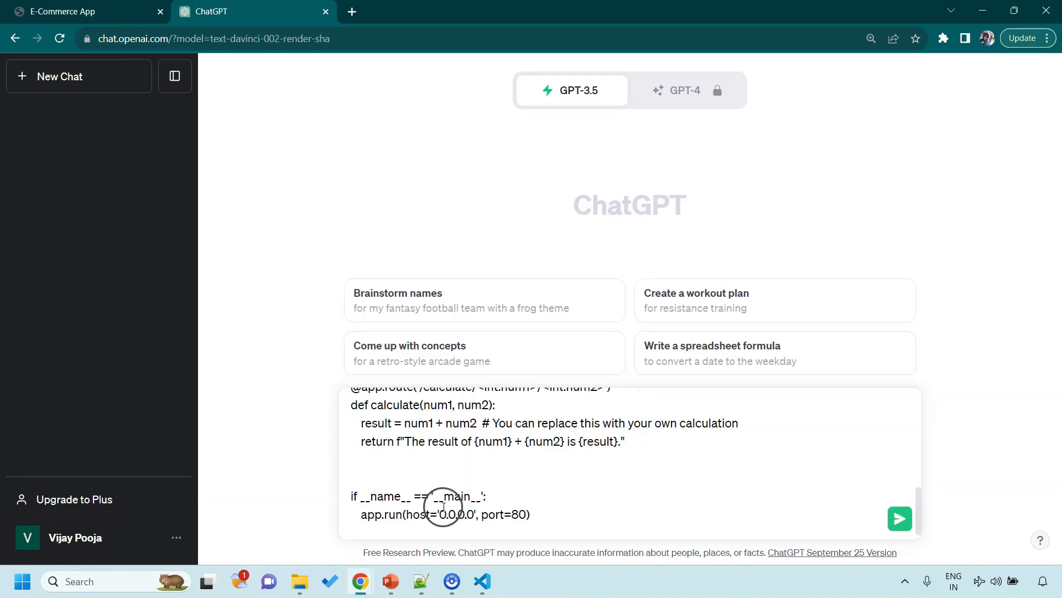
pyautogui.scroll(5, 443, 476)
pyautogui.scroll(-5, 450, 477)
pyautogui.scroll(5, 555, 487)
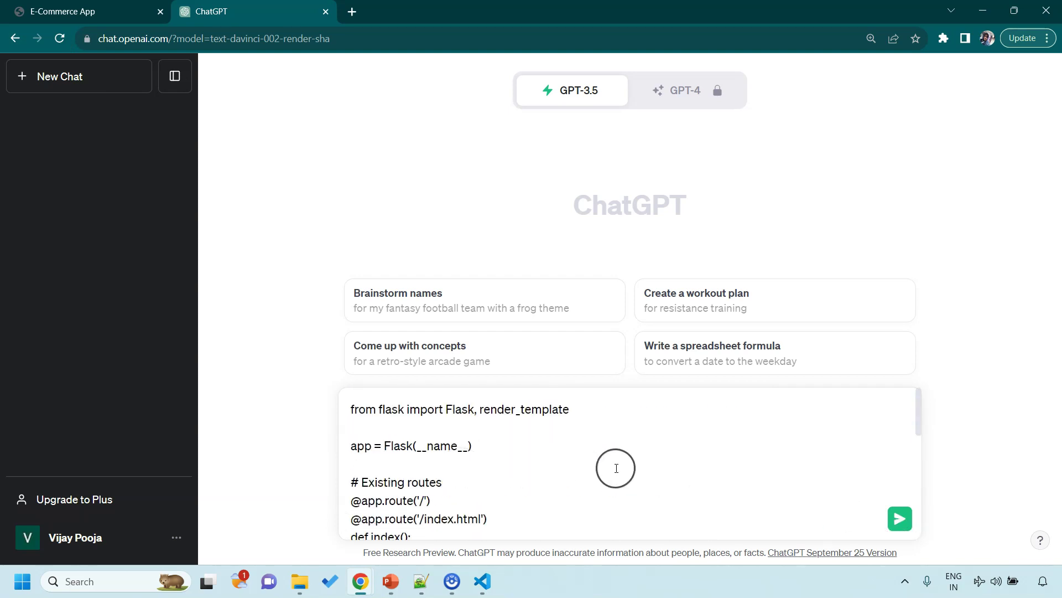
pyautogui.click(899, 518)
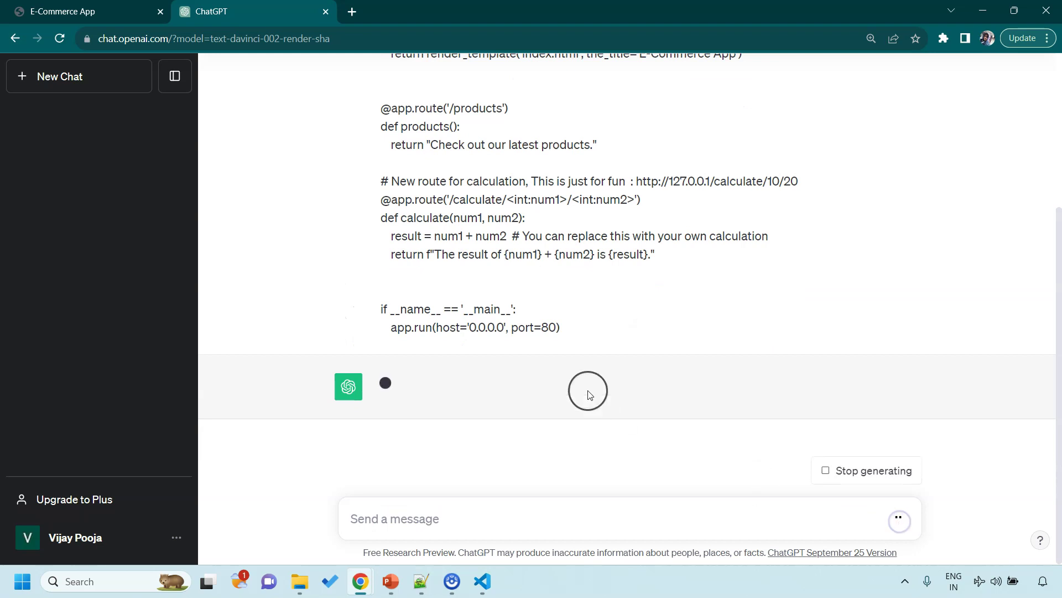
# Read through ChatGPT's five-point breakdown of the pasted Flask code
pyautogui.scroll(3, 576, 361)
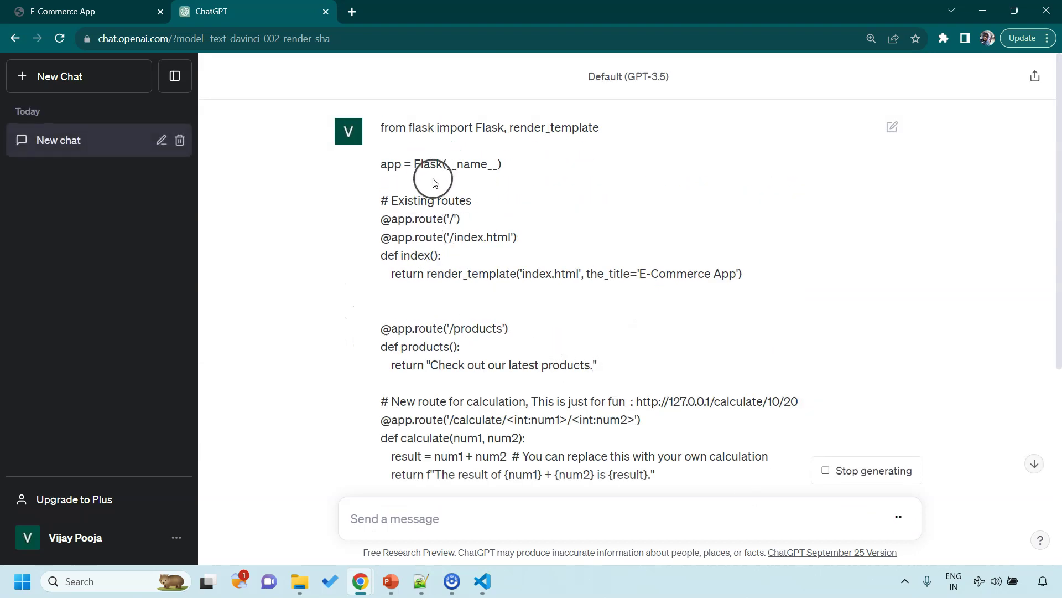
pyautogui.scroll(-5, 470, 248)
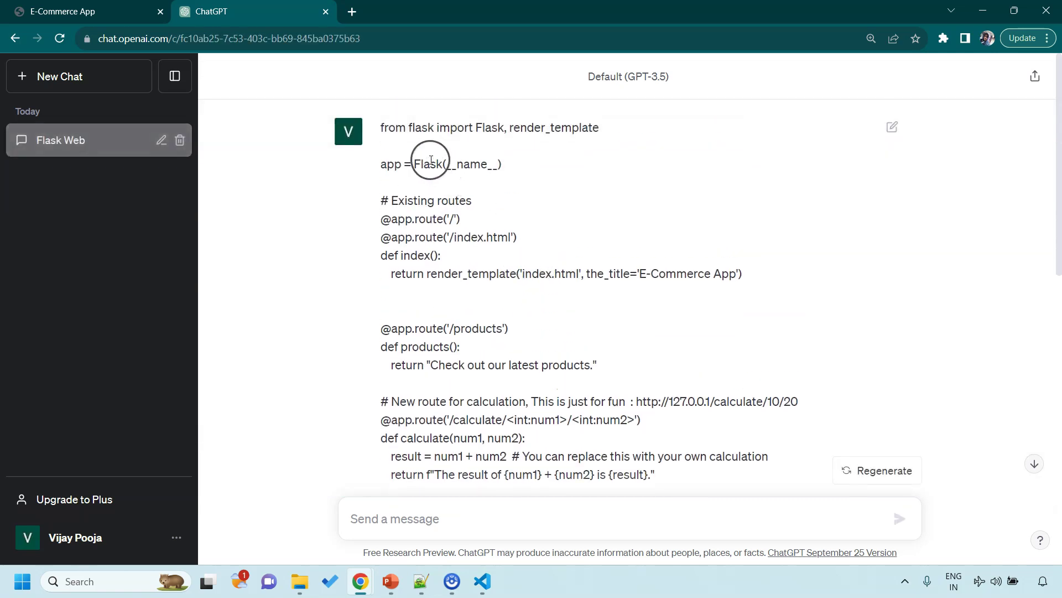
pyautogui.scroll(-8, 545, 268)
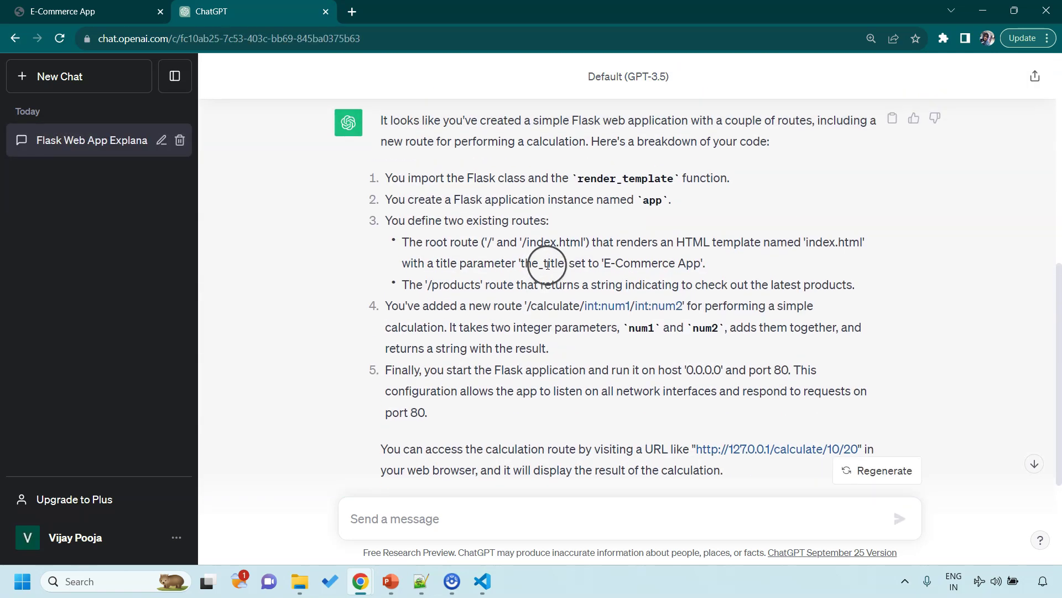
pyautogui.scroll(5, 558, 261)
pyautogui.scroll(3, 560, 260)
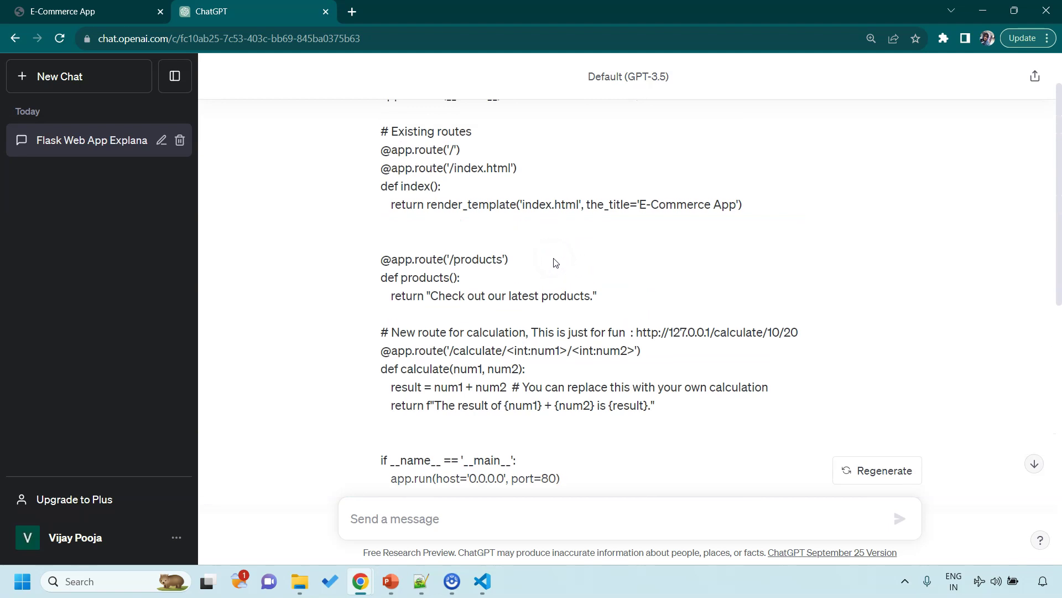
pyautogui.scroll(2, 556, 262)
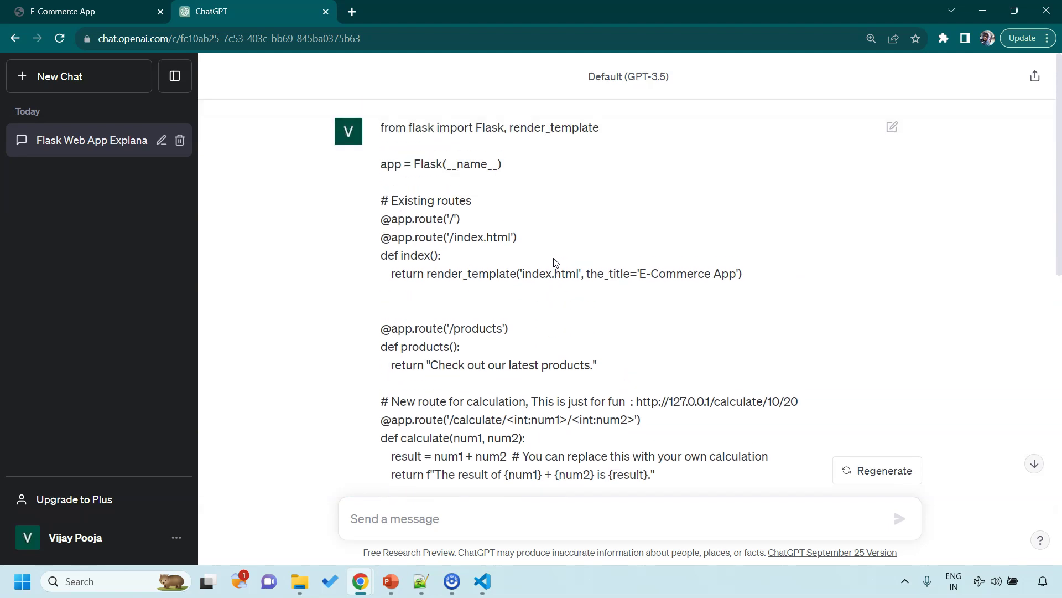
pyautogui.click(484, 228)
pyautogui.scroll(-7, 485, 231)
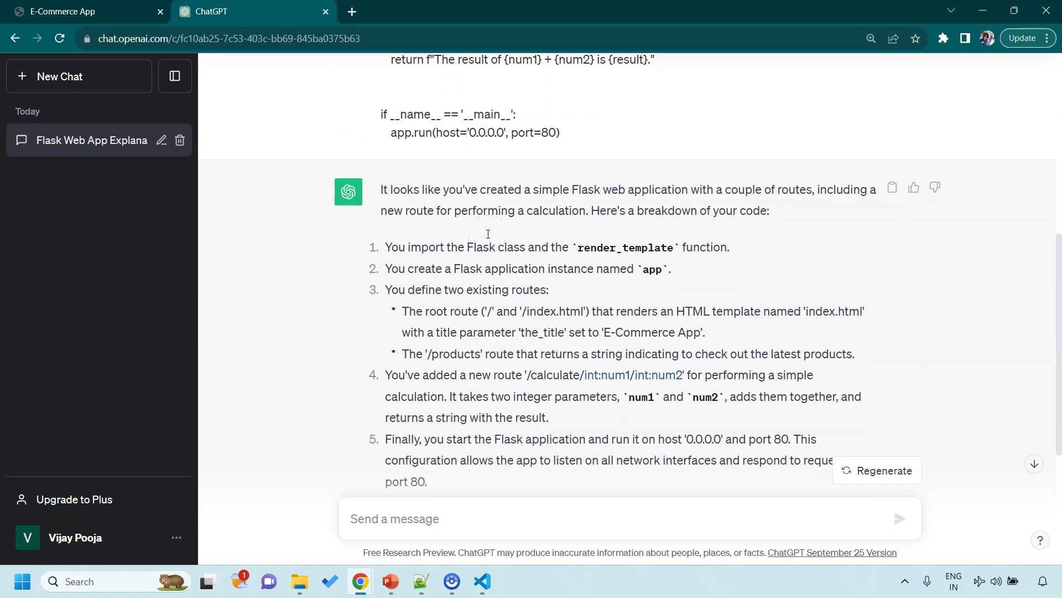
pyautogui.scroll(-1, 487, 234)
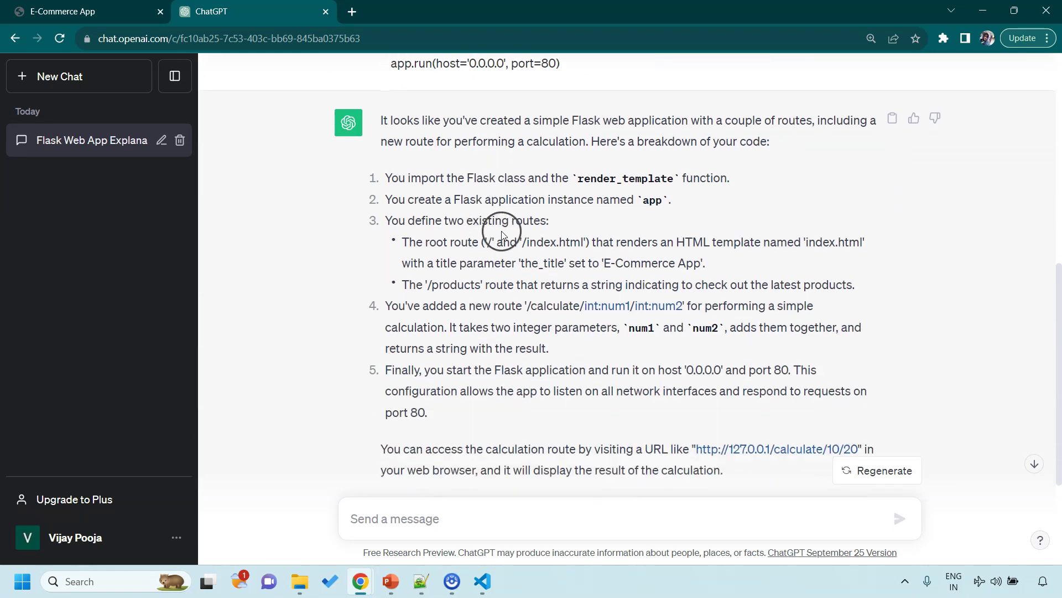
pyautogui.scroll(-2, 486, 294)
pyautogui.scroll(3, 434, 355)
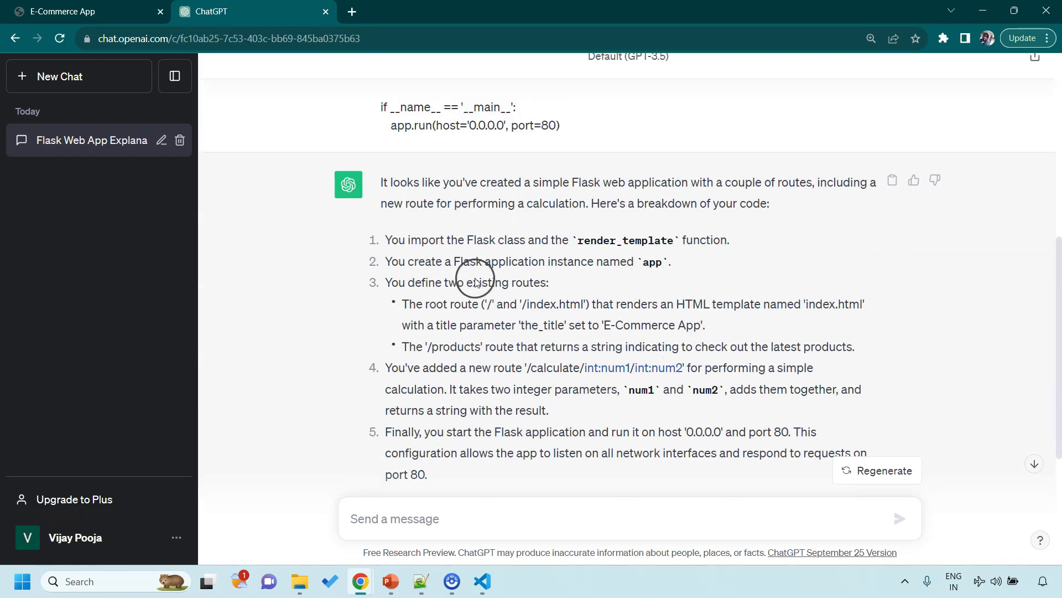
pyautogui.scroll(1, 474, 280)
# Enter the prompt 'explain the code to a senior architect.' in the message box
pyautogui.scroll(-4, 474, 281)
pyautogui.write('explain the code to  a senior architect')
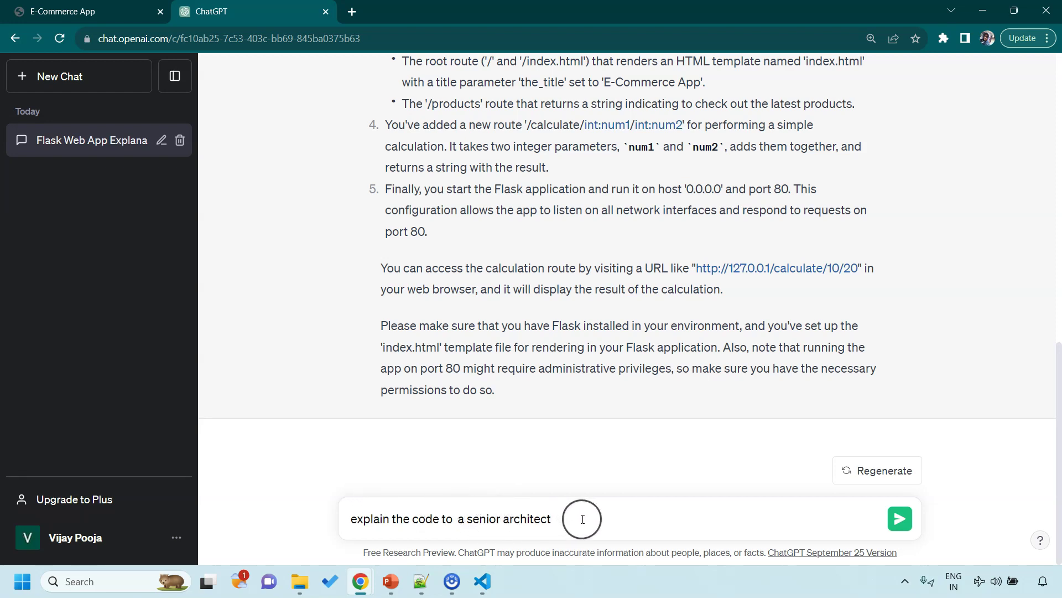
pyautogui.write('.')
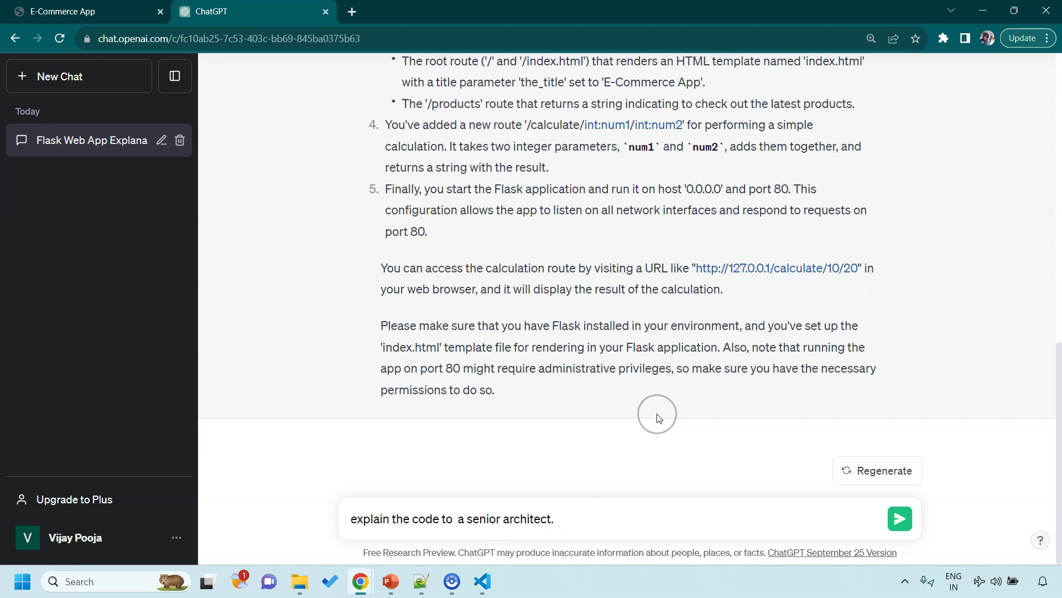
pyautogui.moveTo(579, 515); pyautogui.dragTo(296, 493)
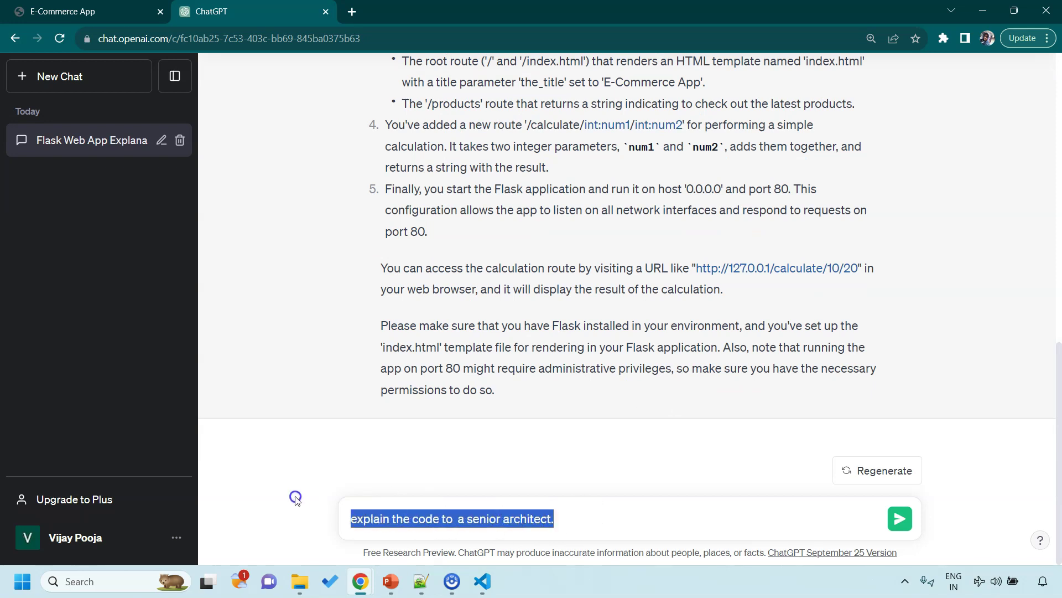
pyautogui.press('Right')
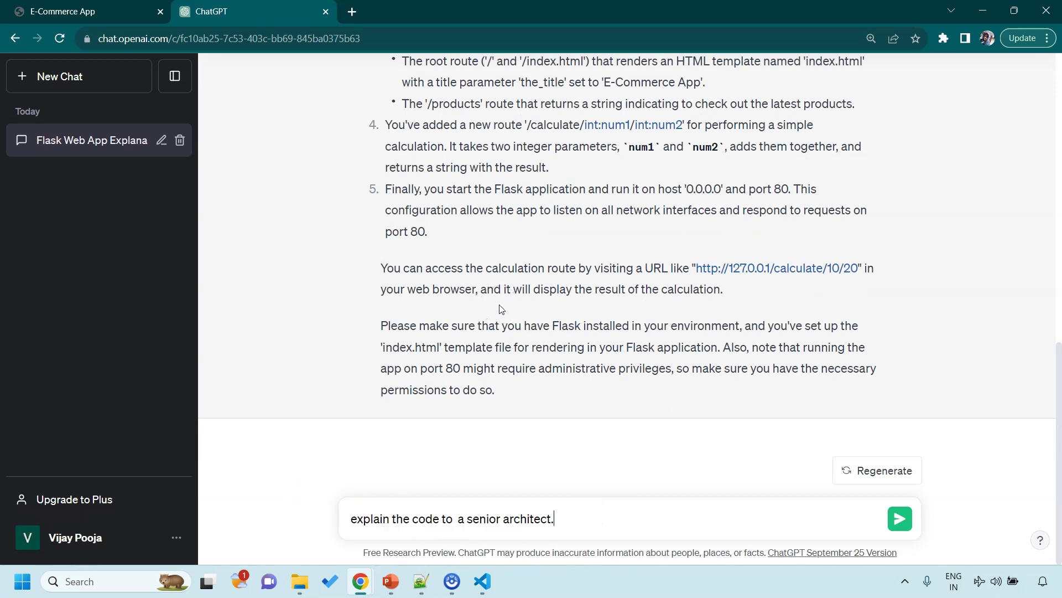
# Highlight the pasted Flask code down to the products route
pyautogui.scroll(15, 502, 309)
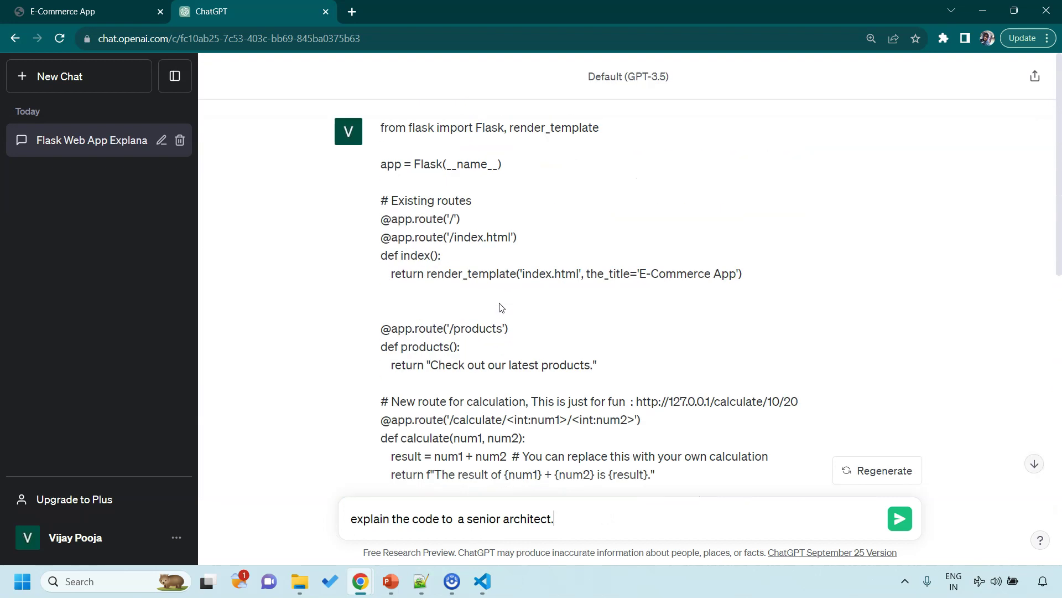
pyautogui.click(331, 147)
pyautogui.moveTo(330, 147); pyautogui.dragTo(465, 380)
pyautogui.scroll(-3, 464, 380)
pyautogui.moveTo(426, 327); pyautogui.dragTo(458, 384)
pyautogui.scroll(-1, 455, 382)
pyautogui.scroll(-4, 455, 381)
# Send the senior-architect prompt to ChatGPT
pyautogui.moveTo(554, 518); pyautogui.dragTo(318, 528)
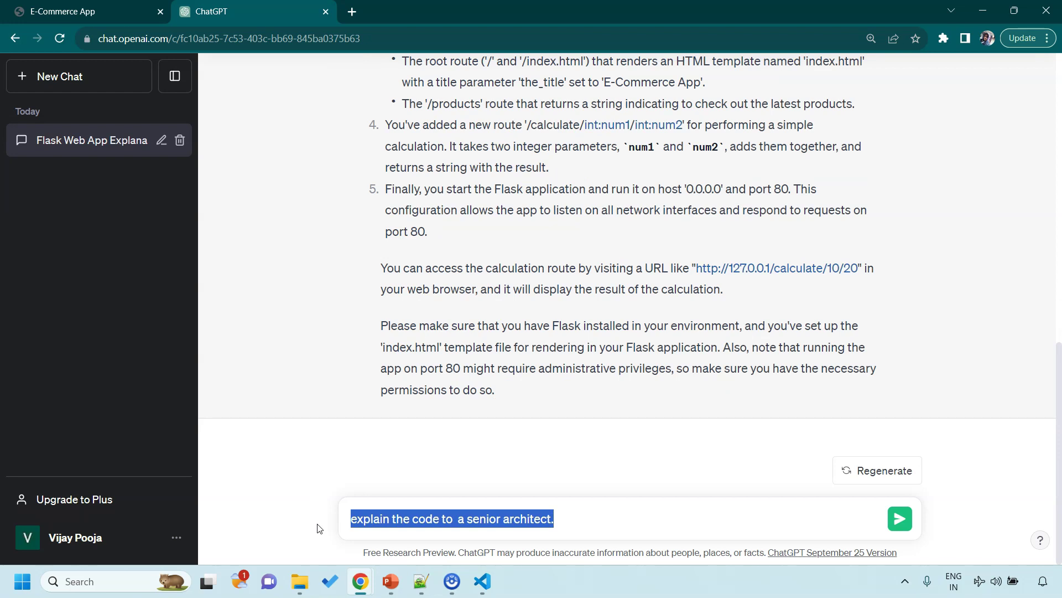
pyautogui.press('End')
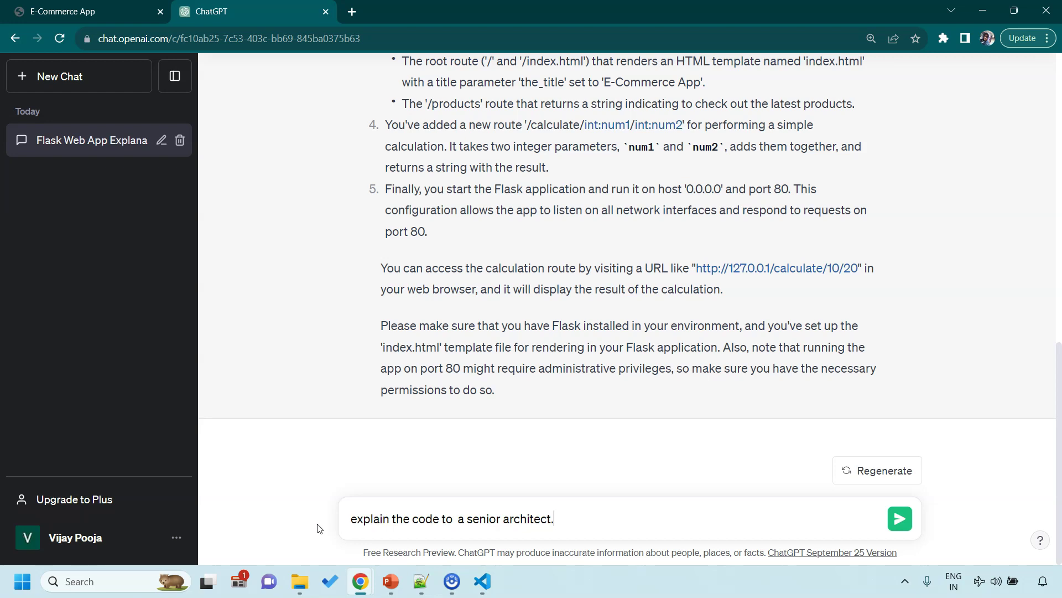
pyautogui.press('Return')
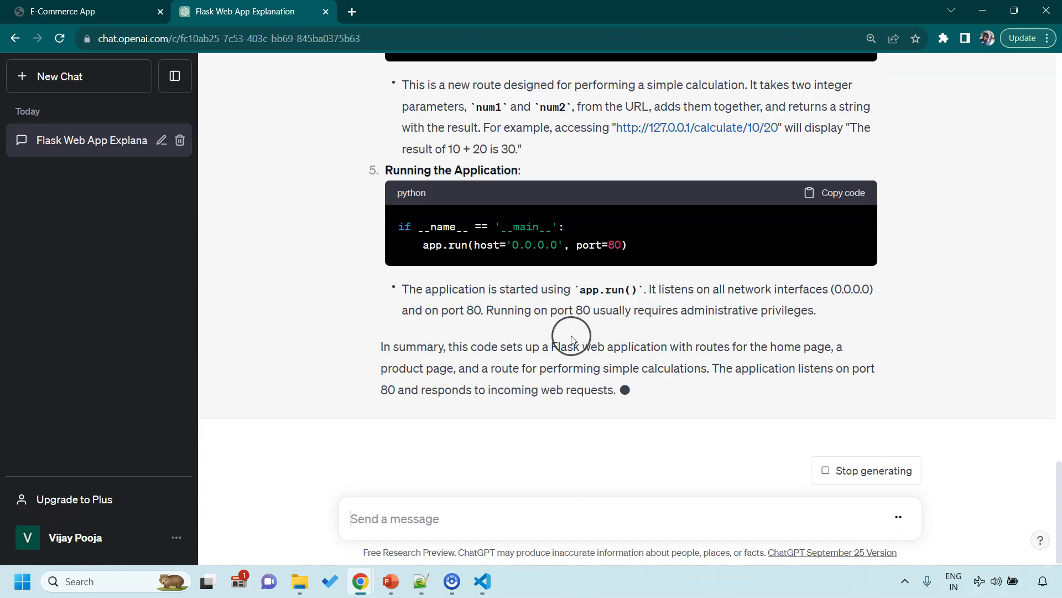
# Review the finished five-step senior-architect explanation, then select that prompt's text
pyautogui.scroll(5, 536, 326)
pyautogui.scroll(-5, 535, 327)
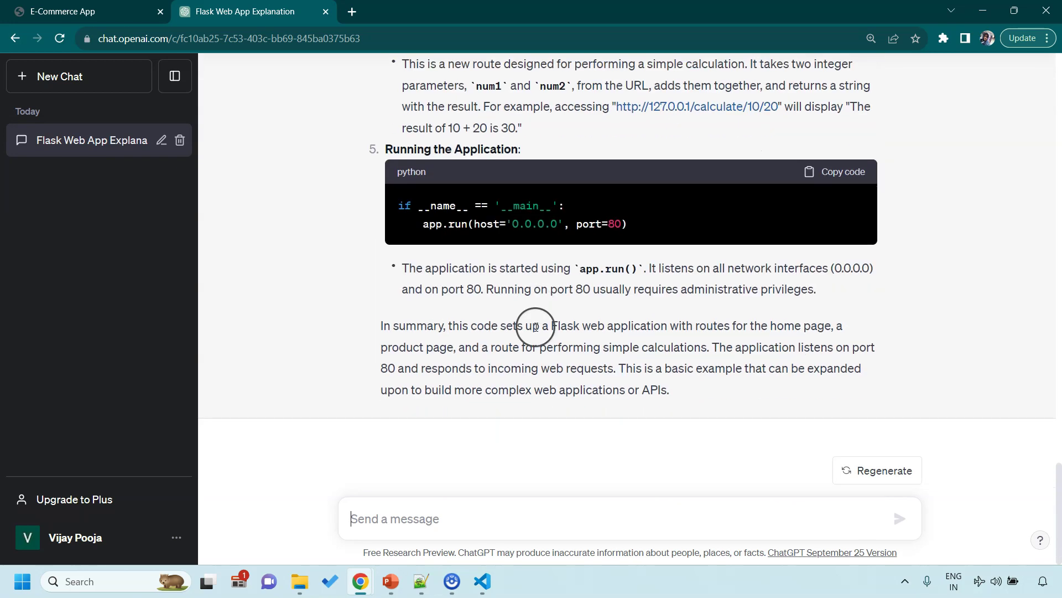
pyautogui.scroll(20, 536, 329)
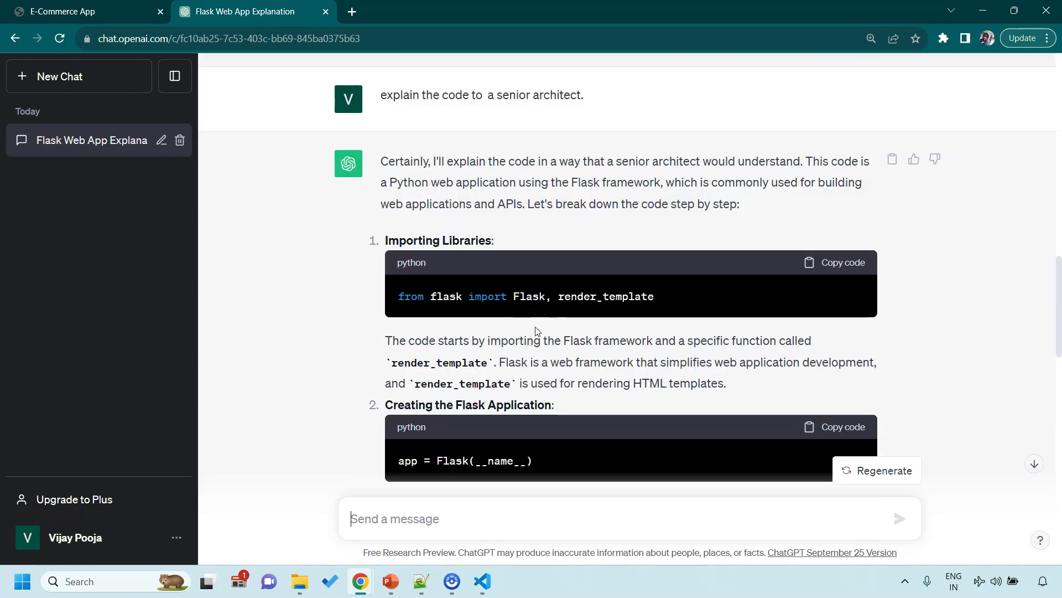
pyautogui.click(679, 299)
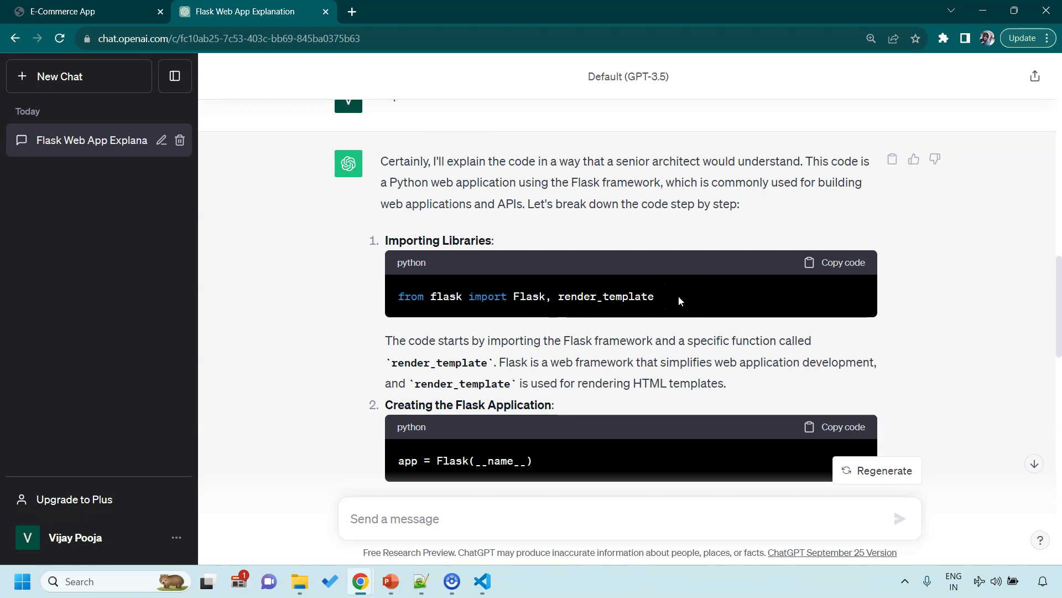
pyautogui.scroll(-1, 678, 295)
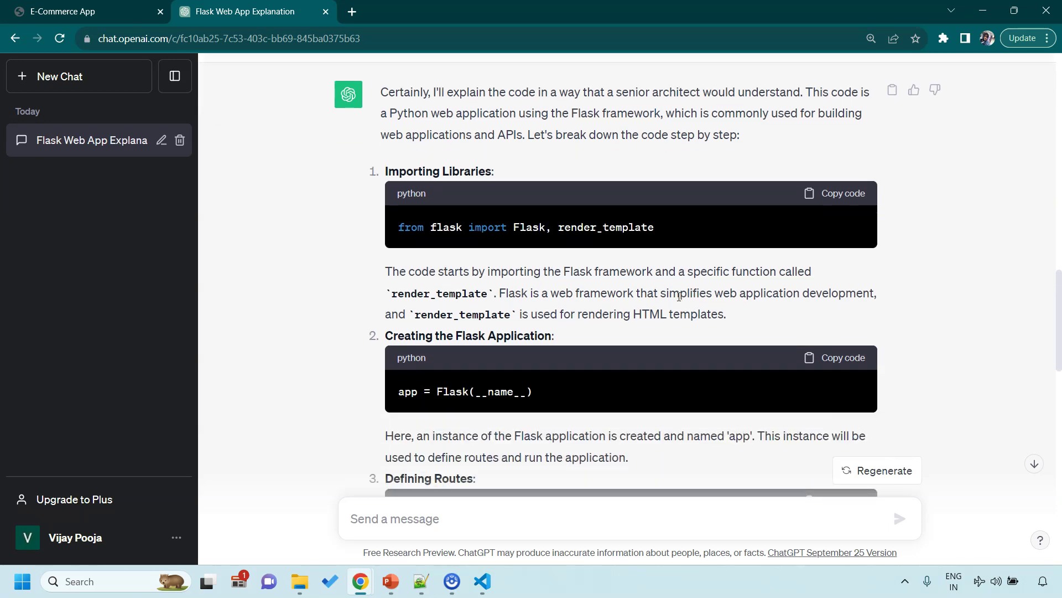
pyautogui.scroll(-5, 679, 297)
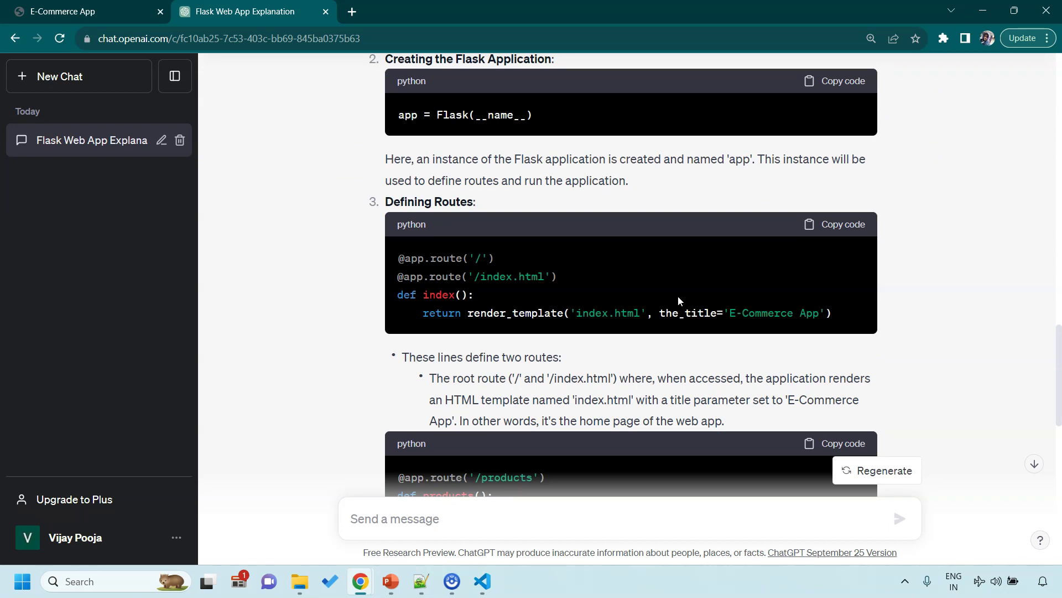
pyautogui.scroll(-8, 680, 300)
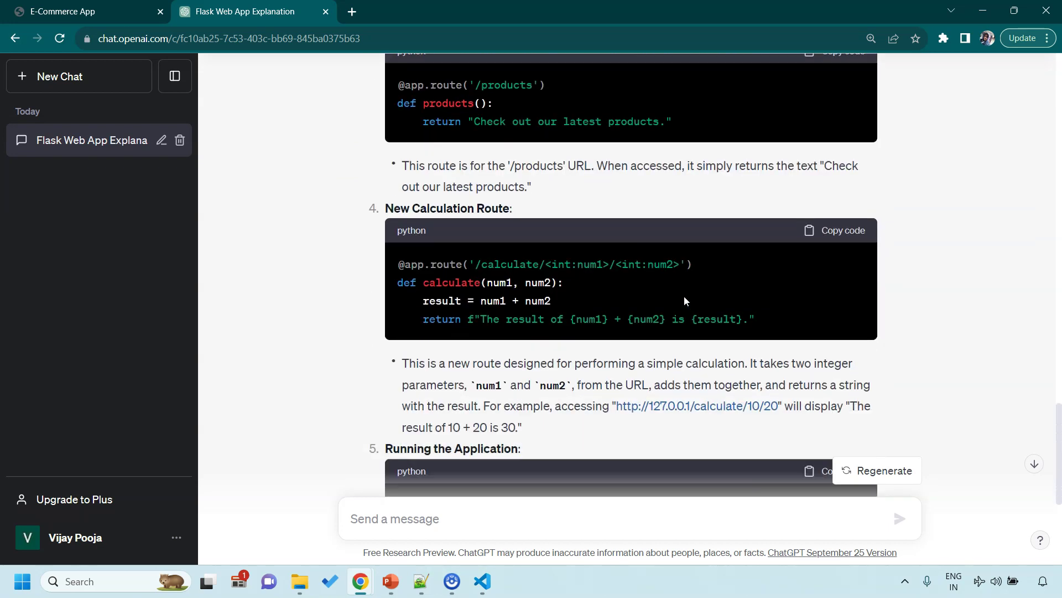
pyautogui.tripleClick(596, 312)
pyautogui.hotkey('ctrl', 'c')
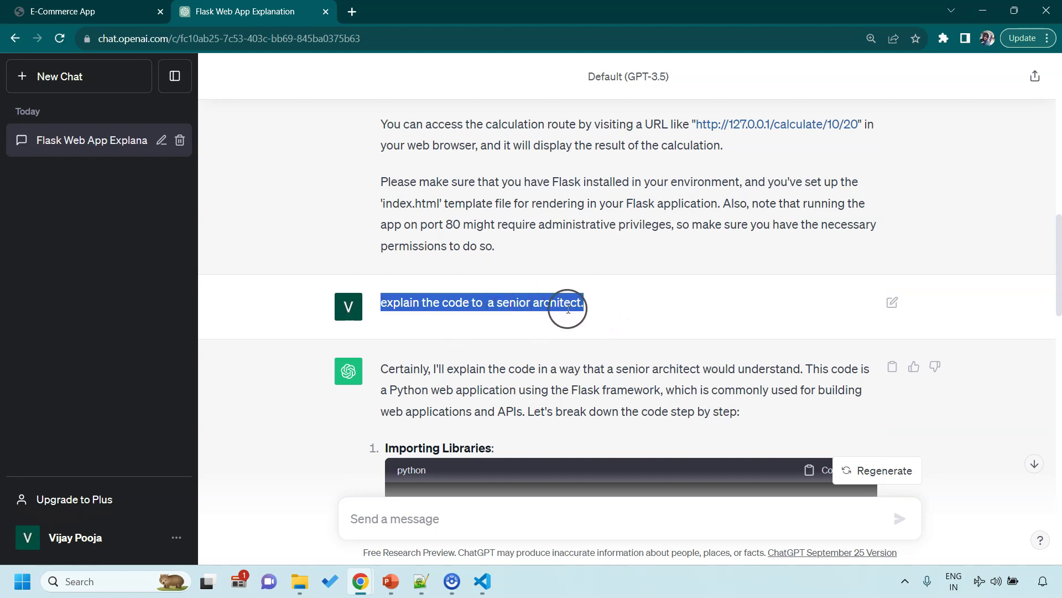
# Send 'explain the code to a someone who dont know programming at all' in another chat
pyautogui.scroll(-6, 447, 519)
pyautogui.click(447, 519)
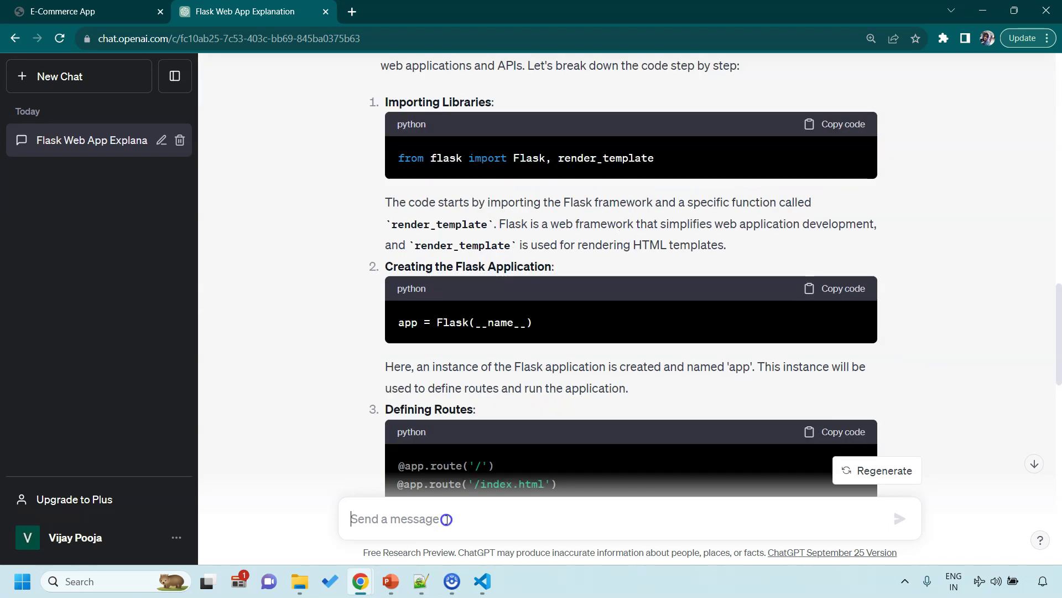
pyautogui.hotkey('ctrl', 'v')
pyautogui.moveTo(468, 518); pyautogui.dragTo(520, 519)
pyautogui.press('End')
pyautogui.hotkey('shift', 'Return')
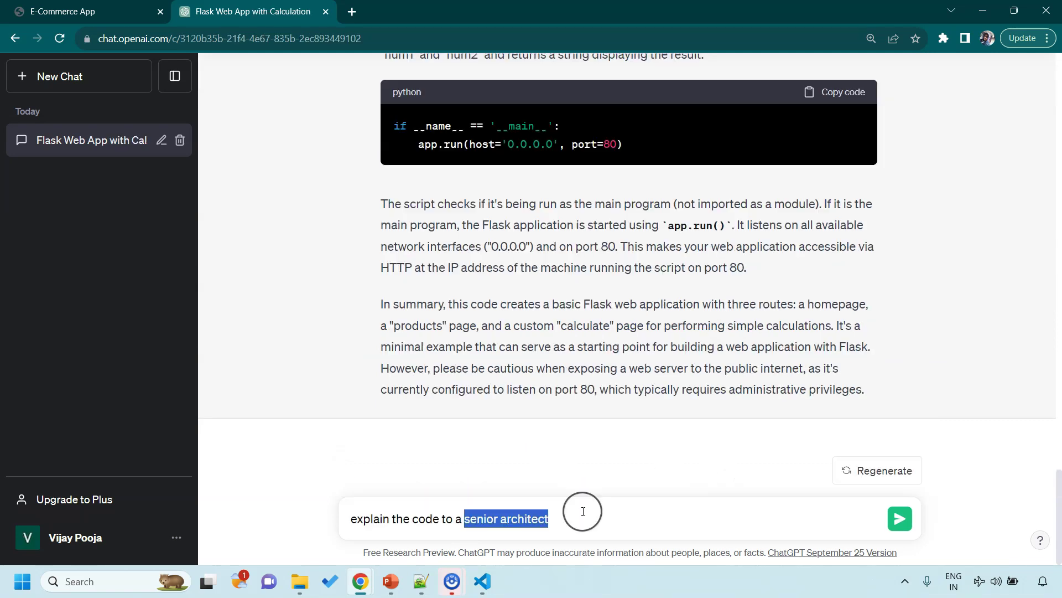
pyautogui.press('BackSpace')
pyautogui.write('someone who don')
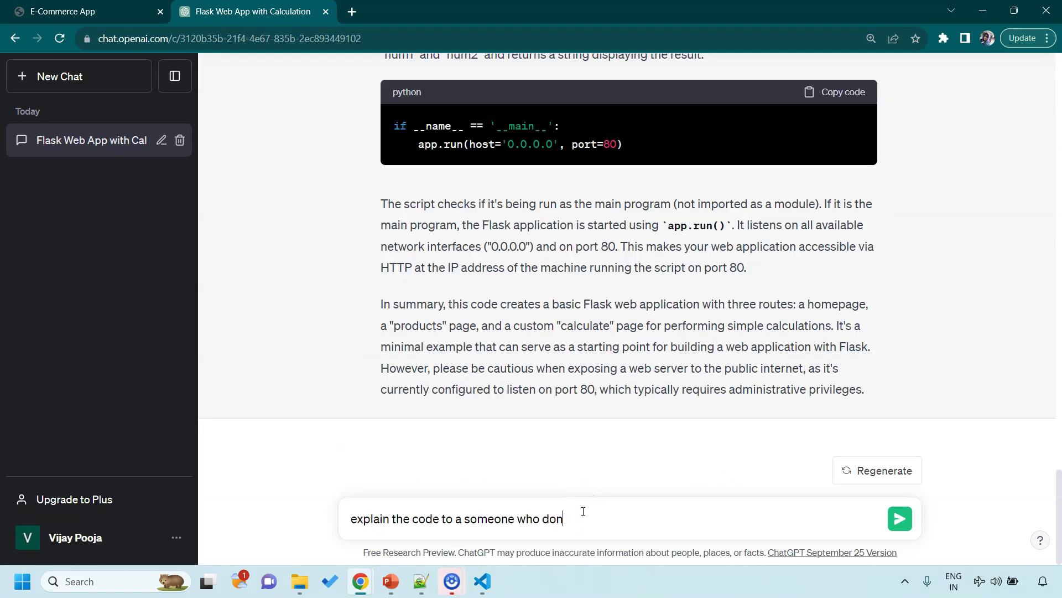
pyautogui.write('t know programming at all')
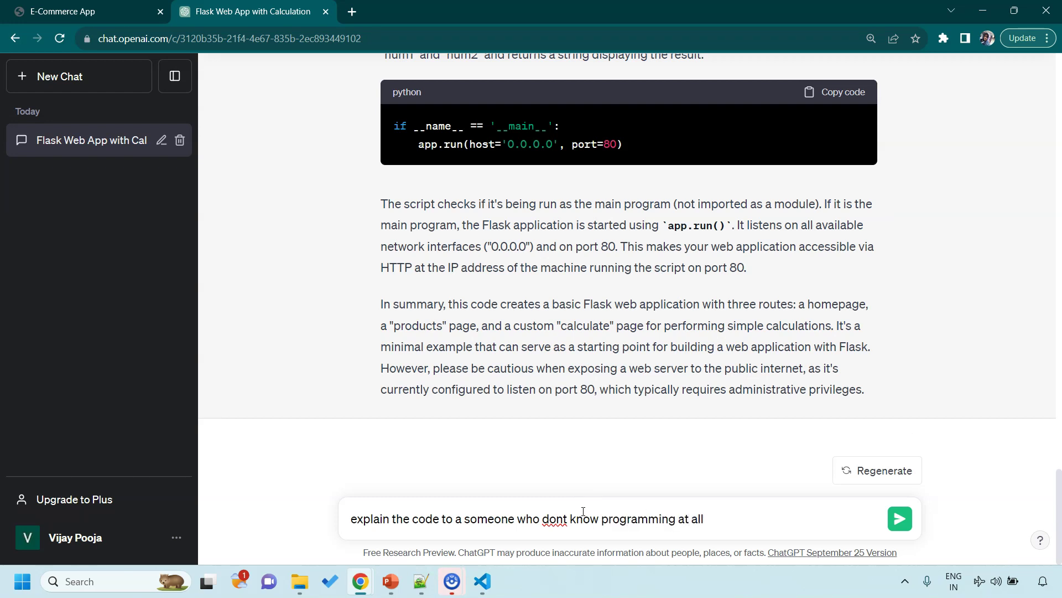
pyautogui.press('Return')
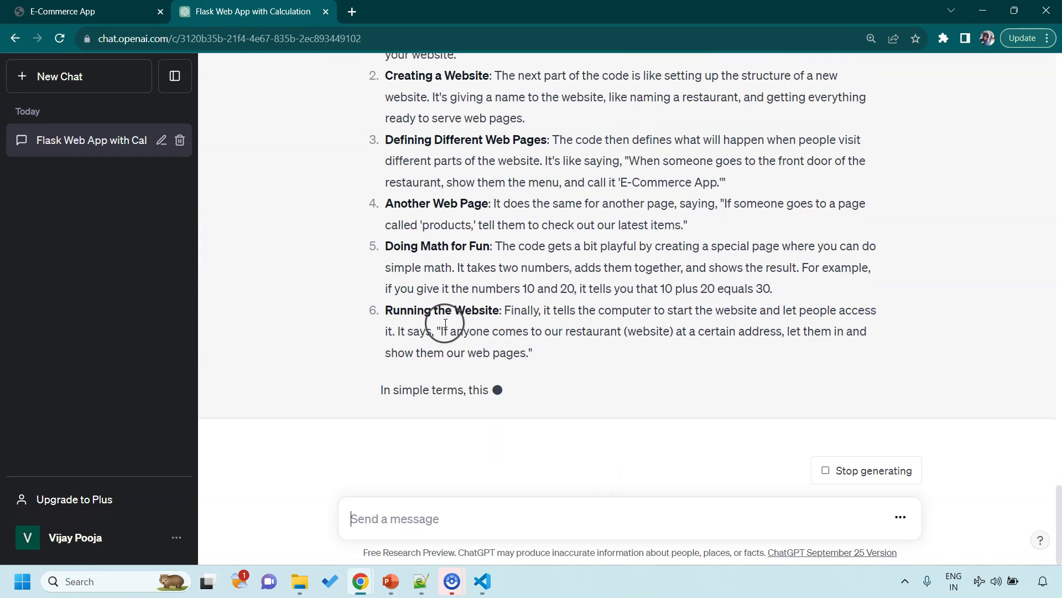
pyautogui.scroll(10, 1044, 343)
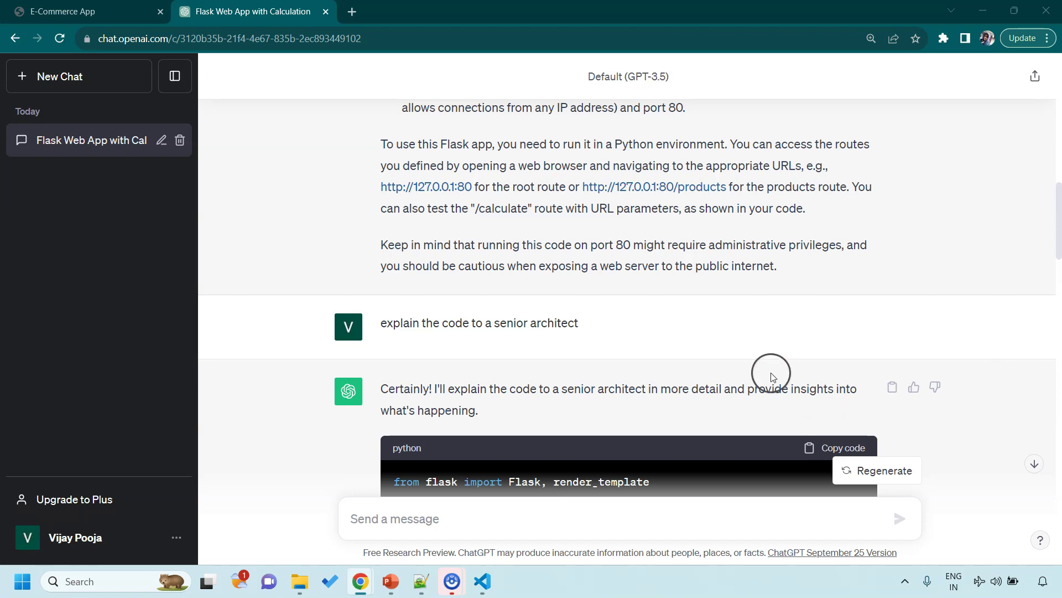
pyautogui.scroll(-6, 740, 301)
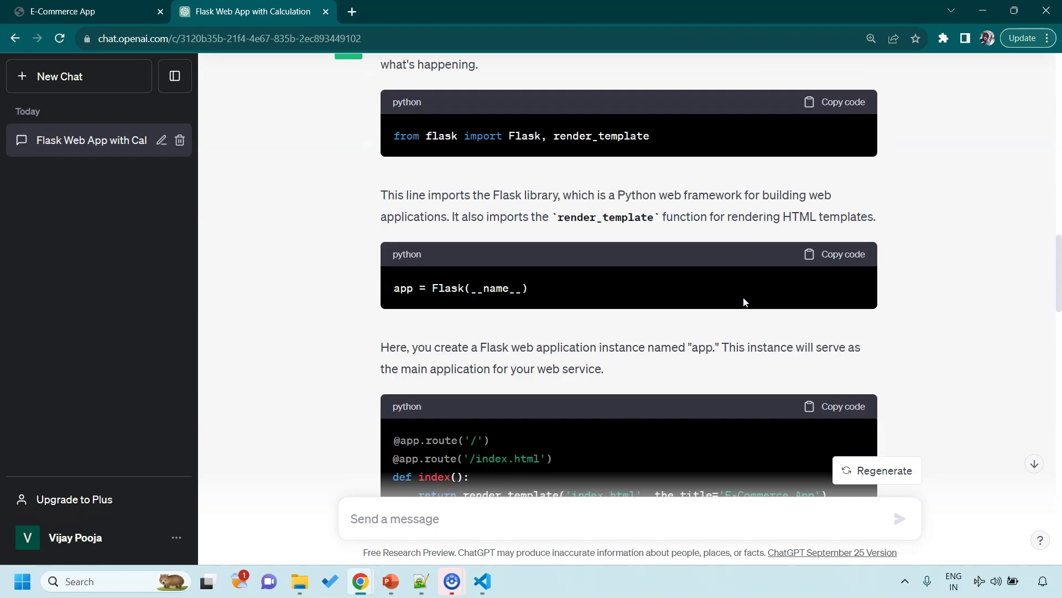
pyautogui.scroll(-4, 742, 297)
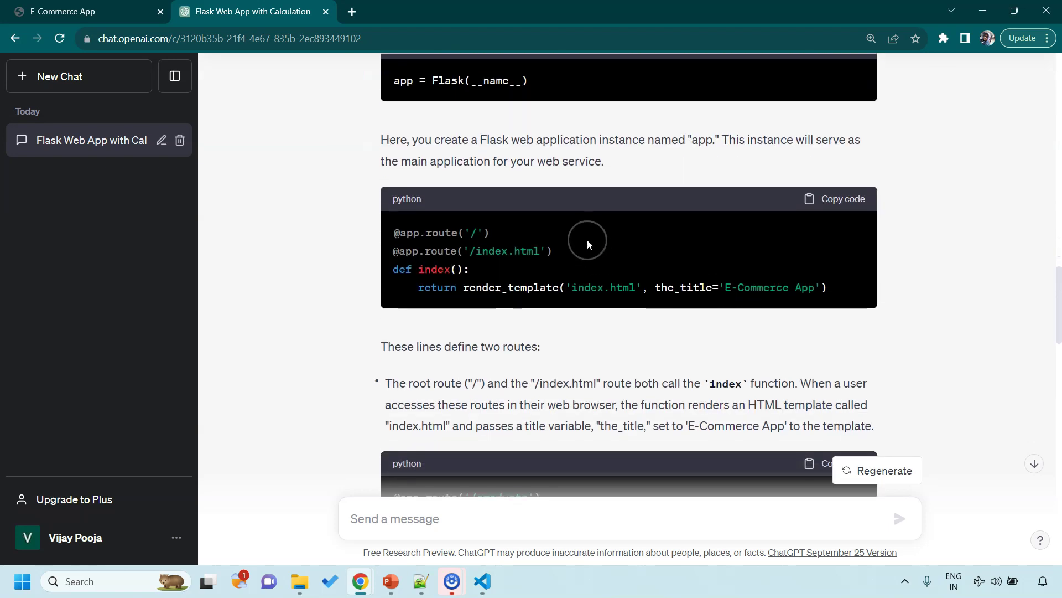
pyautogui.scroll(-3, 591, 257)
pyautogui.scroll(-2, 567, 233)
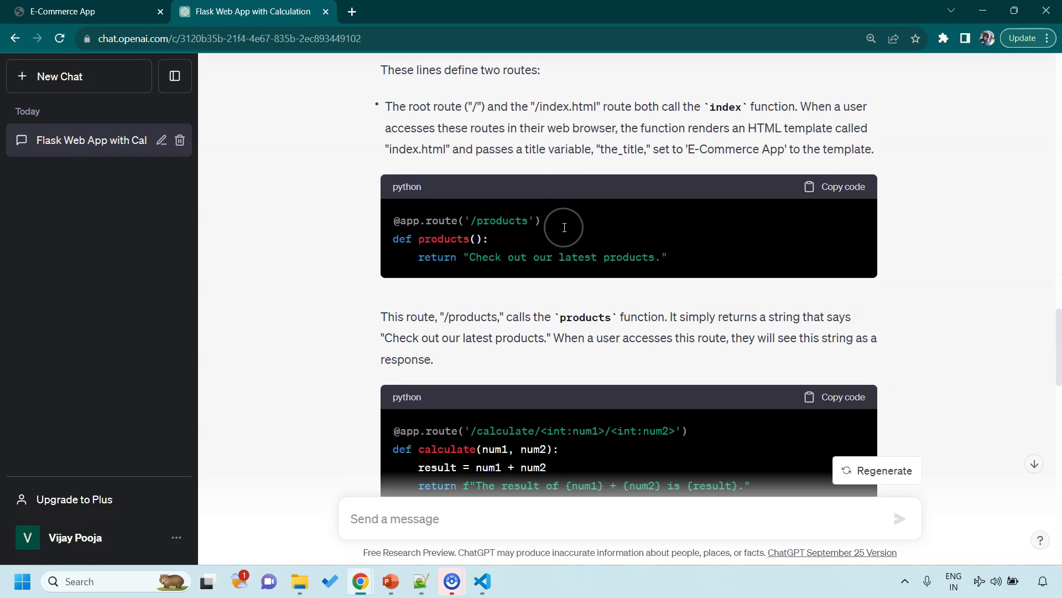
pyautogui.scroll(-2, 575, 238)
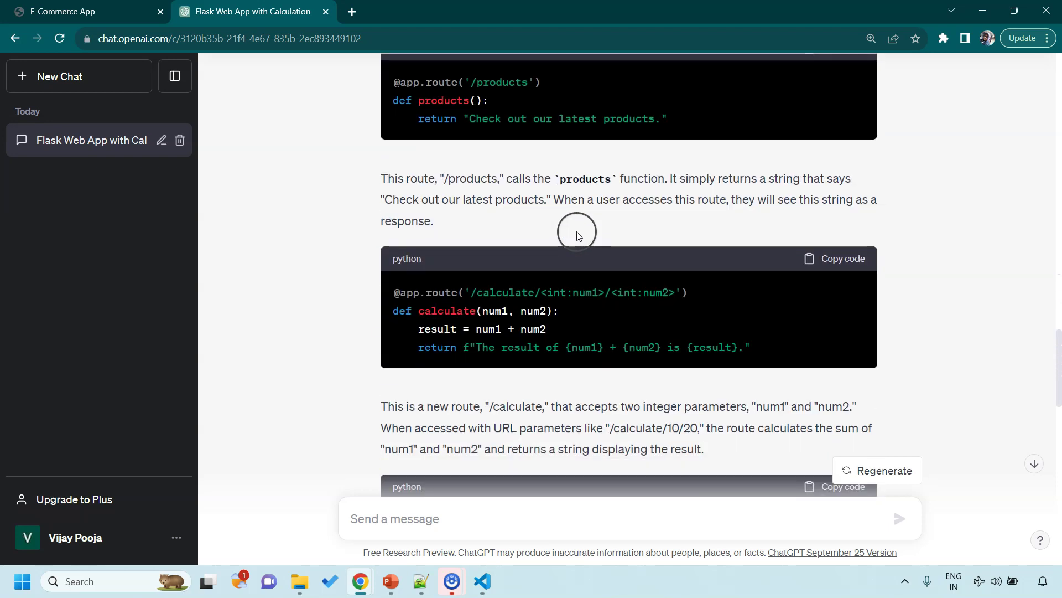
pyautogui.scroll(-1, 577, 235)
pyautogui.scroll(-6, 576, 230)
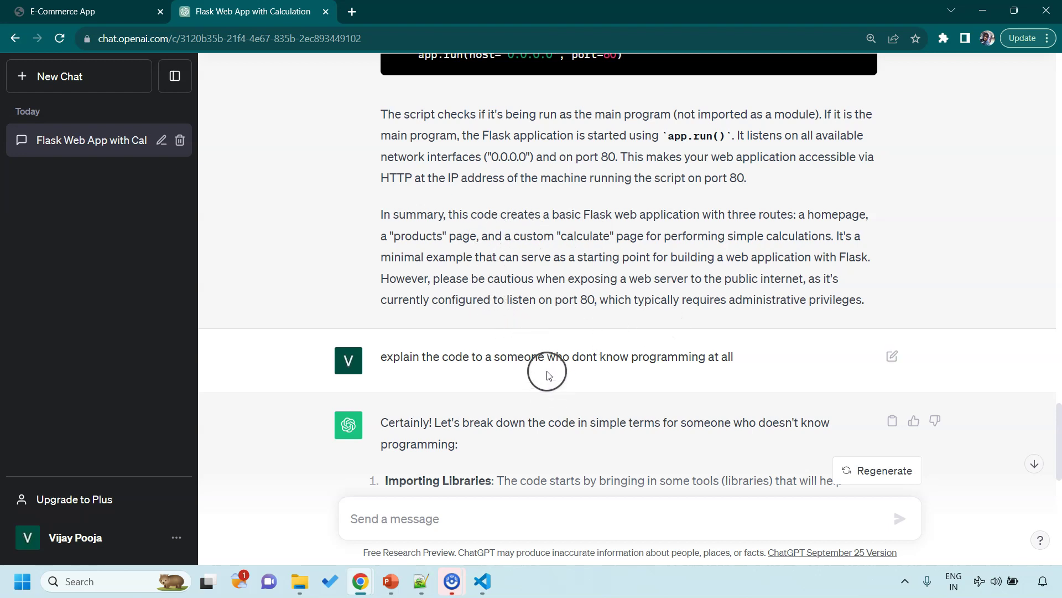
pyautogui.moveTo(547, 358); pyautogui.dragTo(732, 358)
pyautogui.scroll(-4, 733, 359)
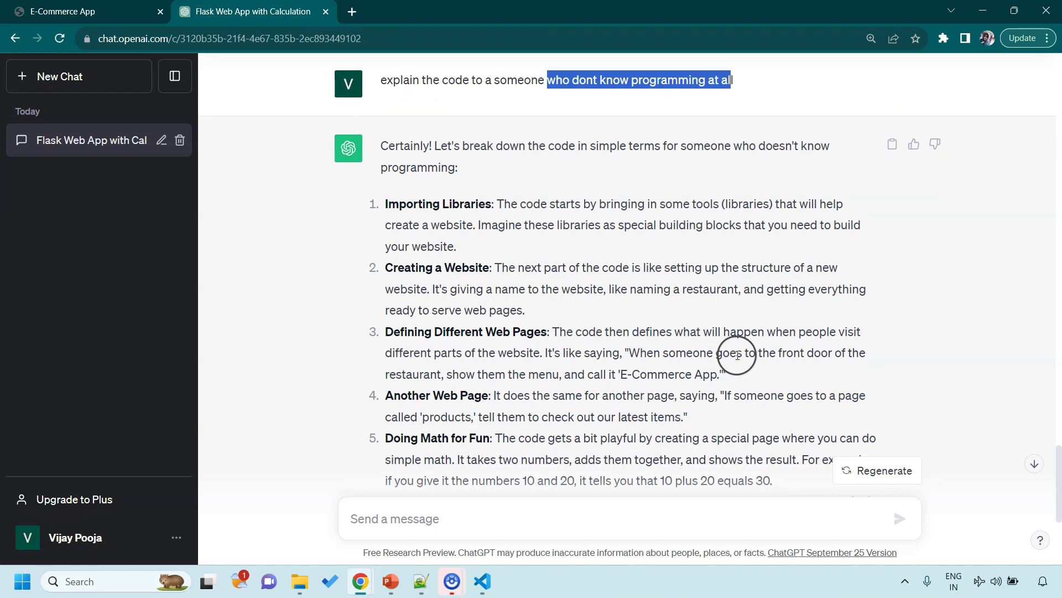
pyautogui.moveTo(502, 395); pyautogui.dragTo(731, 417)
pyautogui.scroll(-1, 730, 418)
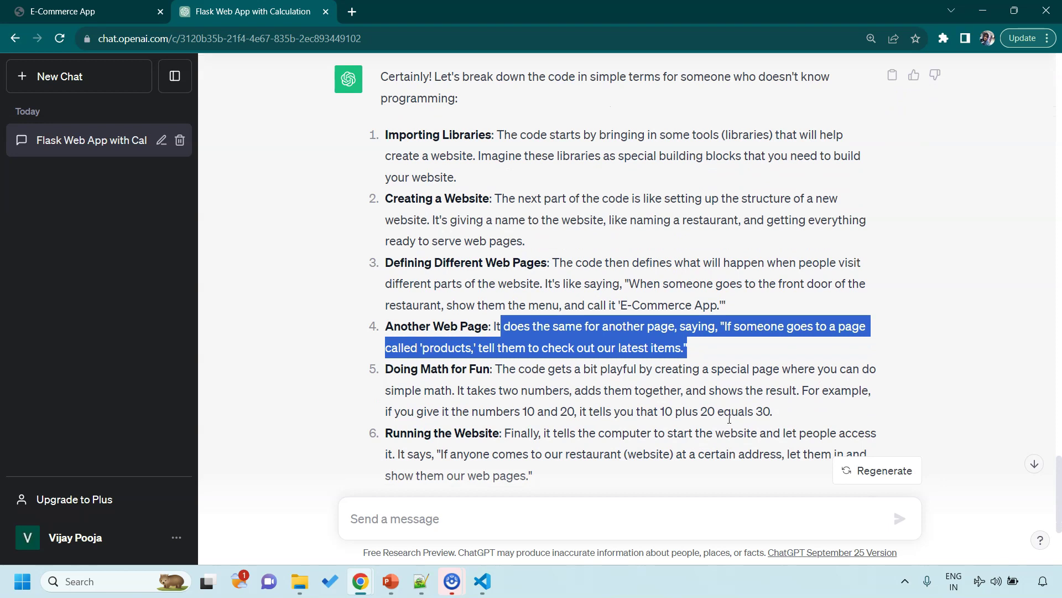
pyautogui.hotkey('ctrl', 'c')
pyautogui.scroll(-2, 730, 409)
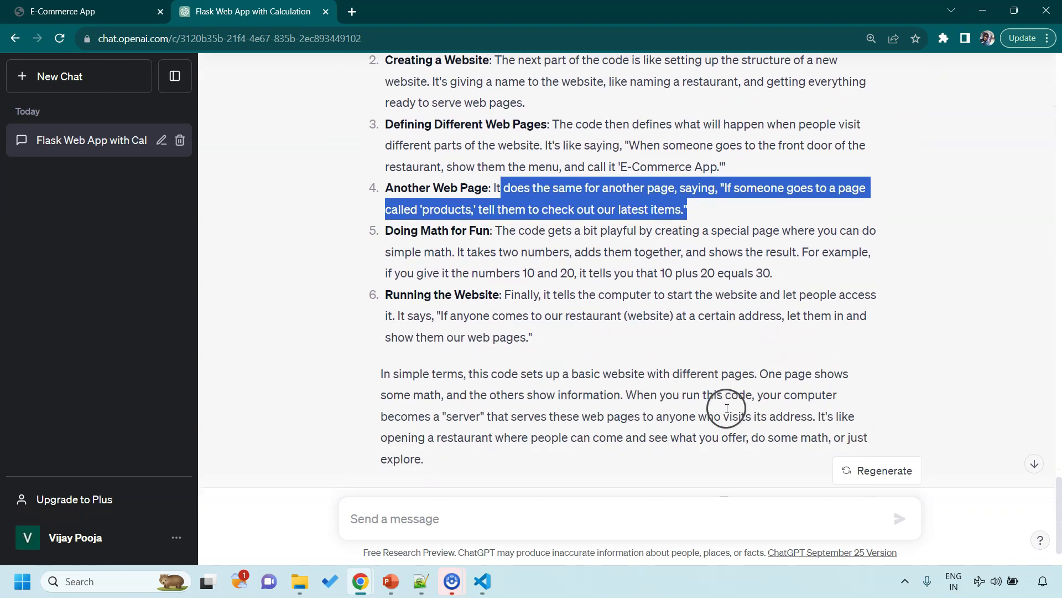
pyautogui.click(526, 292)
pyautogui.scroll(5, 574, 304)
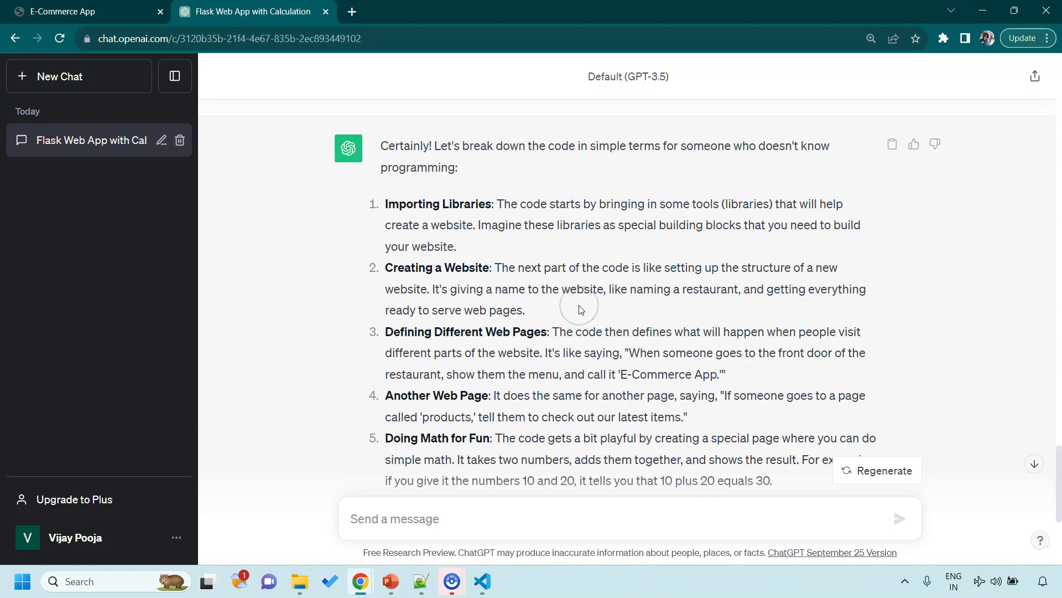
pyautogui.tripleClick(555, 221)
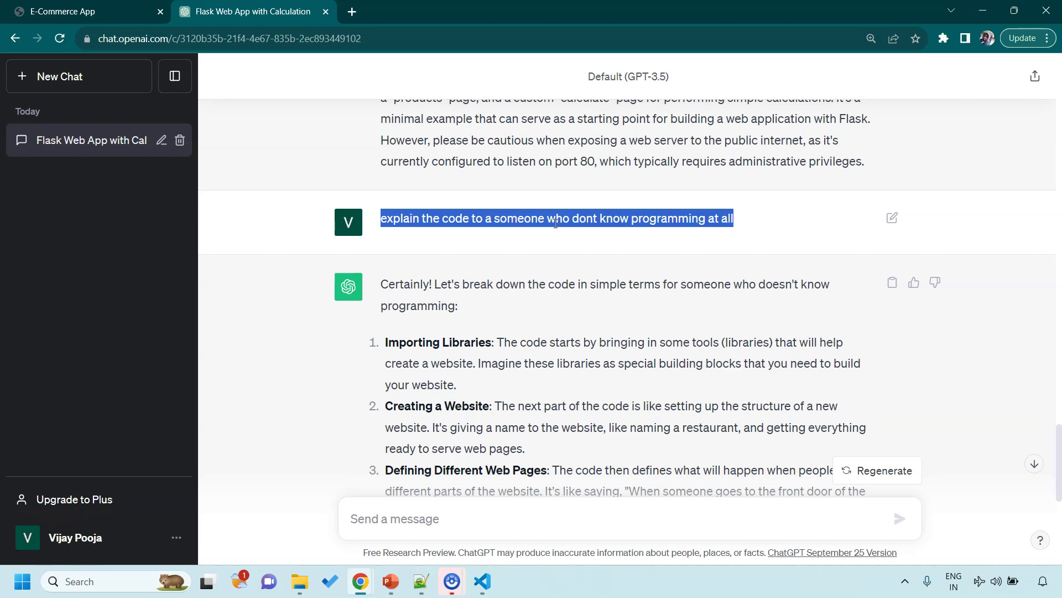
pyautogui.tripleClick(556, 223)
pyautogui.scroll(10, 552, 223)
pyautogui.scroll(-1, 534, 324)
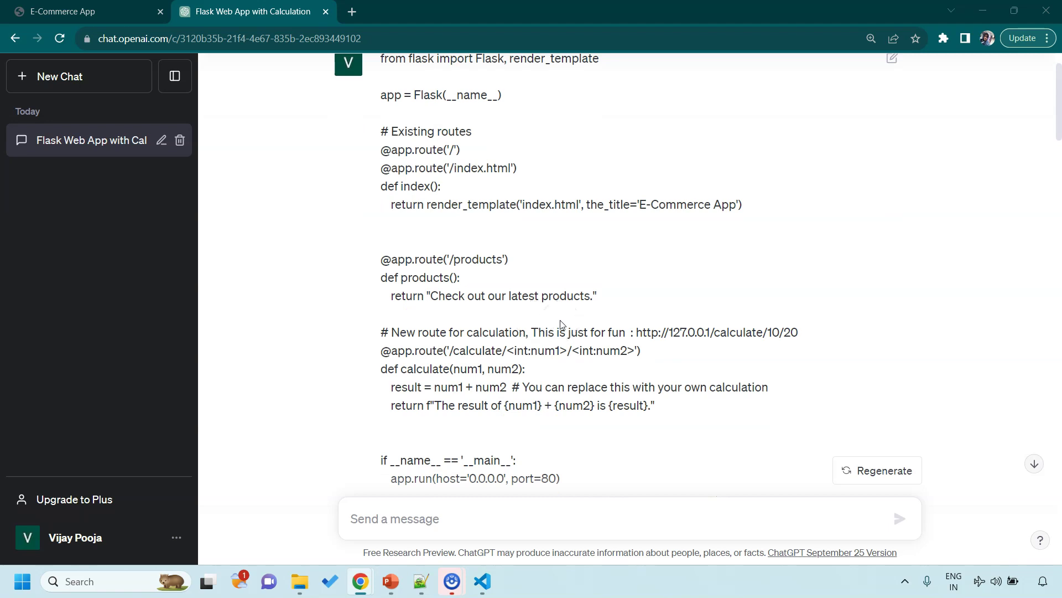
pyautogui.click(560, 320)
pyautogui.click(572, 407)
pyautogui.scroll(-6, 584, 404)
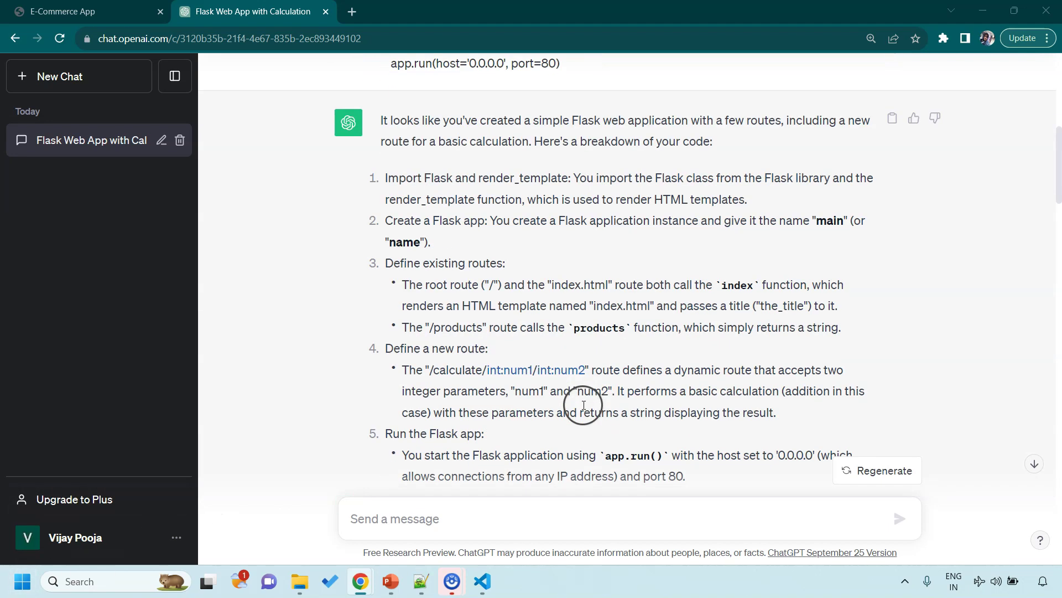
# Copy lines 23–24 of app.py, the if __name__ == '__main__' app.run block, and return to ChatGPT
pyautogui.click(483, 580)
pyautogui.scroll(3, 556, 300)
pyautogui.scroll(-4, 608, 282)
pyautogui.scroll(4, 593, 236)
pyautogui.scroll(-6, 593, 236)
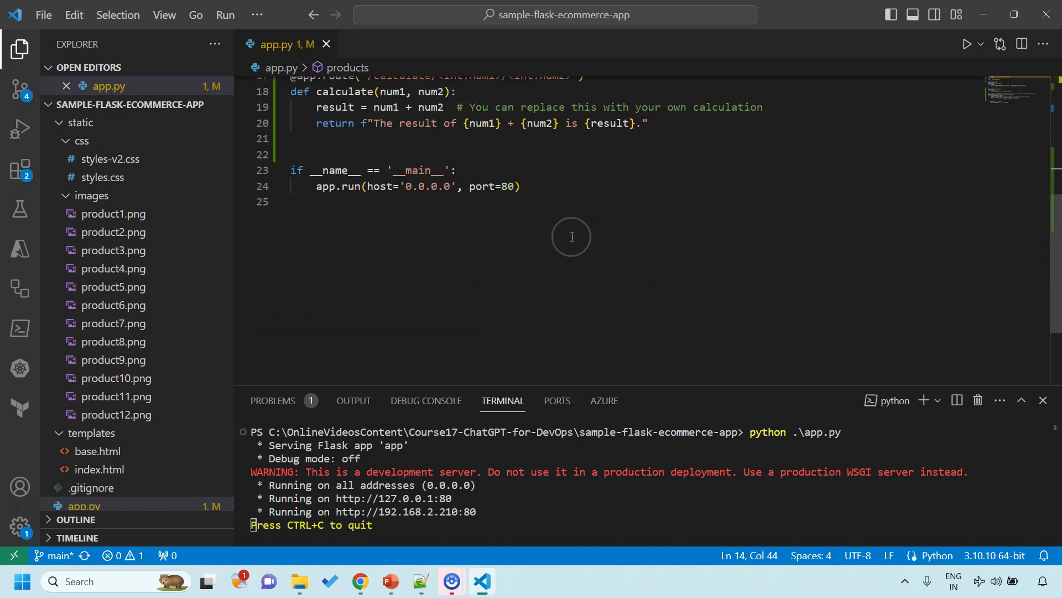
pyautogui.moveTo(575, 187); pyautogui.dragTo(280, 167)
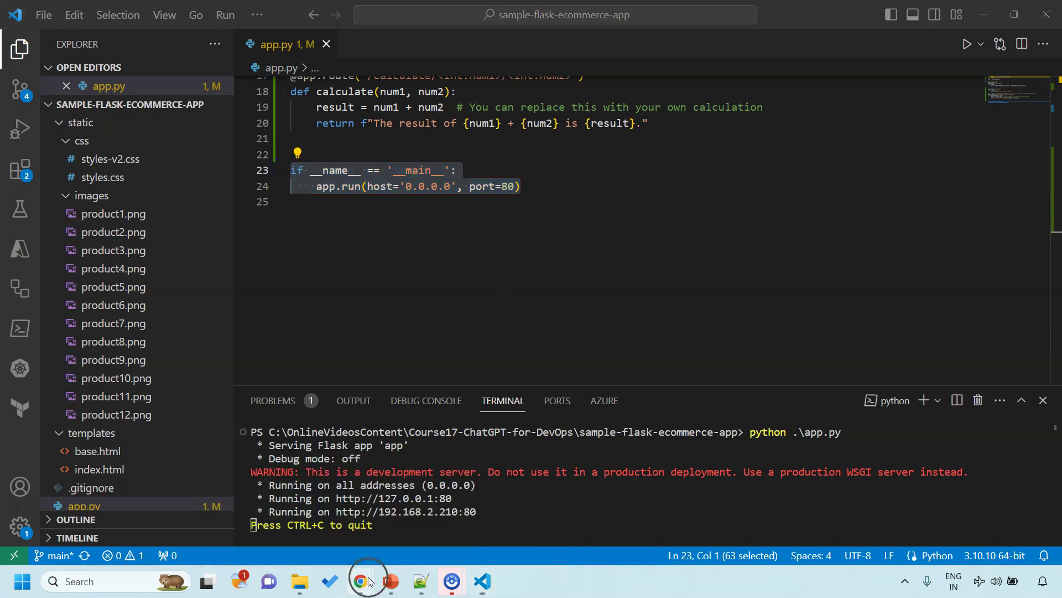
pyautogui.moveTo(360, 580)
pyautogui.click(418, 503)
# Send the pasted app.run startup block with 'explain these statement to me'
pyautogui.scroll(6, 520, 244)
pyautogui.scroll(-1, 493, 194)
pyautogui.scroll(-20, 492, 198)
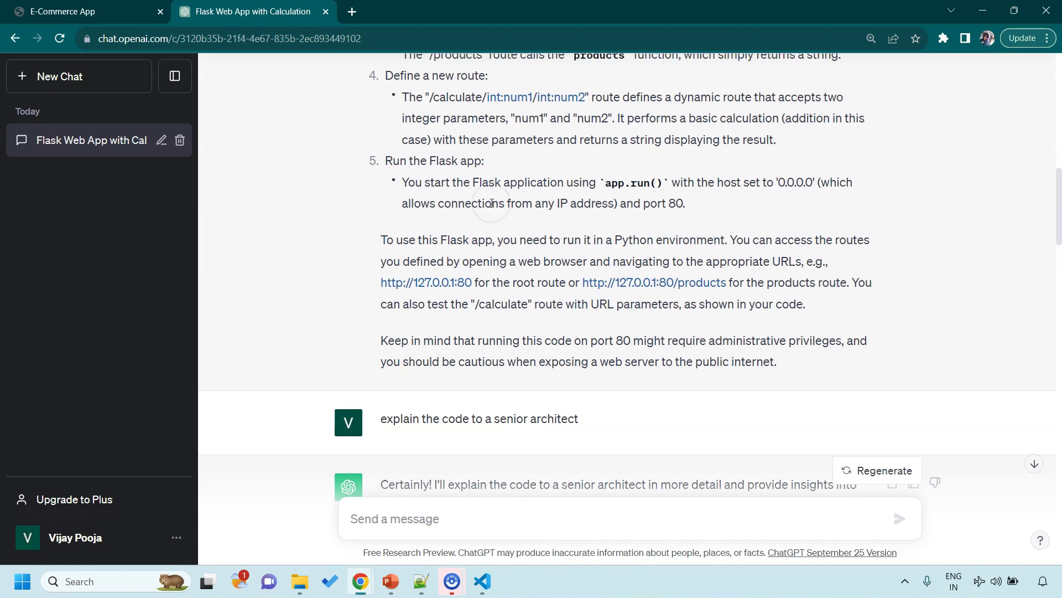
pyautogui.scroll(-5, 431, 467)
pyautogui.click(387, 518)
pyautogui.hotkey('ctrl', 'v')
pyautogui.write('expl')
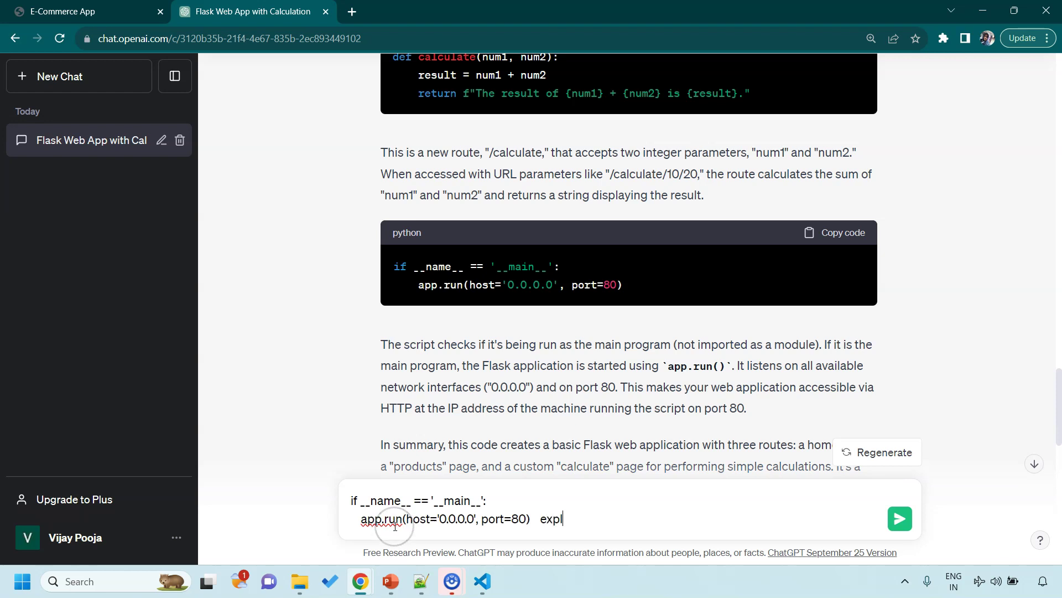
pyautogui.write('ain this code ')
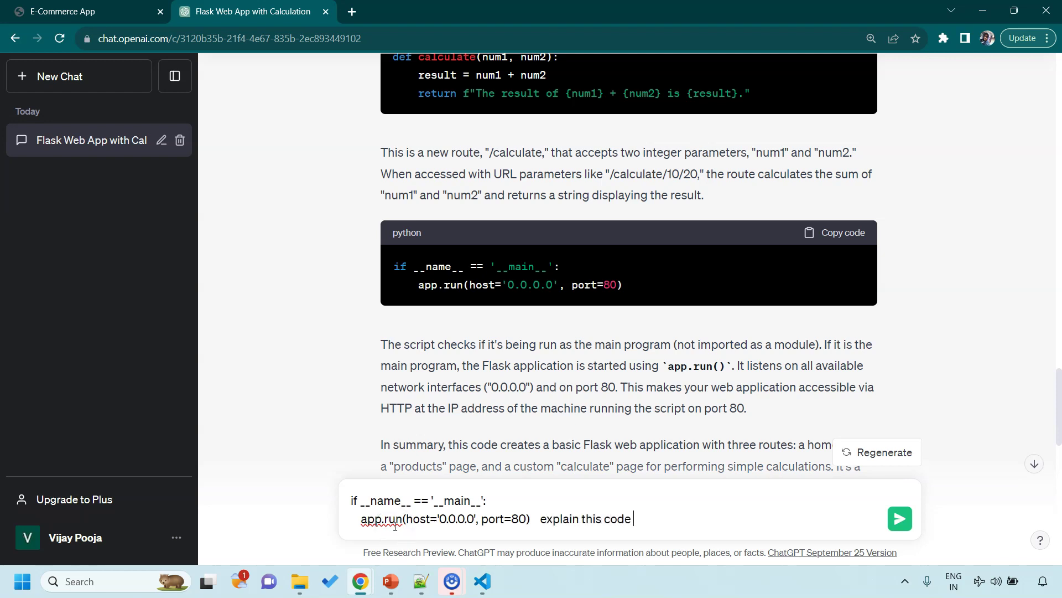
pyautogui.write('to me')
pyautogui.hotkey('ctrl', 'shift', 'Left')
pyautogui.press('Left')
pyautogui.press('Left')
pyautogui.hotkey('ctrl', 'shift', 'Left')
pyautogui.hotkey('ctrl', 'shift', 'Left')
pyautogui.write('these statement')
pyautogui.press('Return')
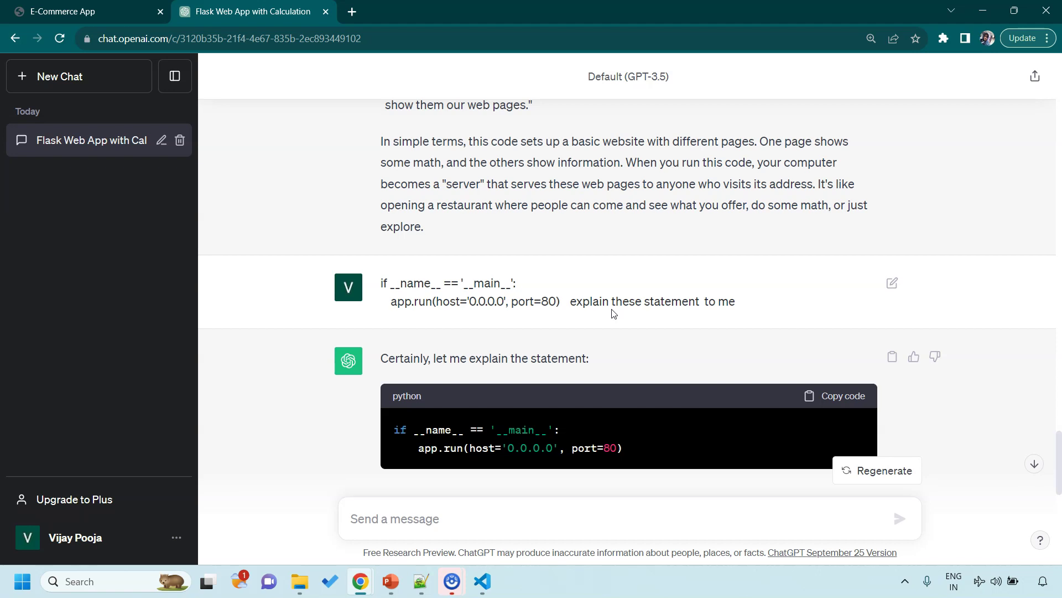
pyautogui.scroll(-10, 613, 314)
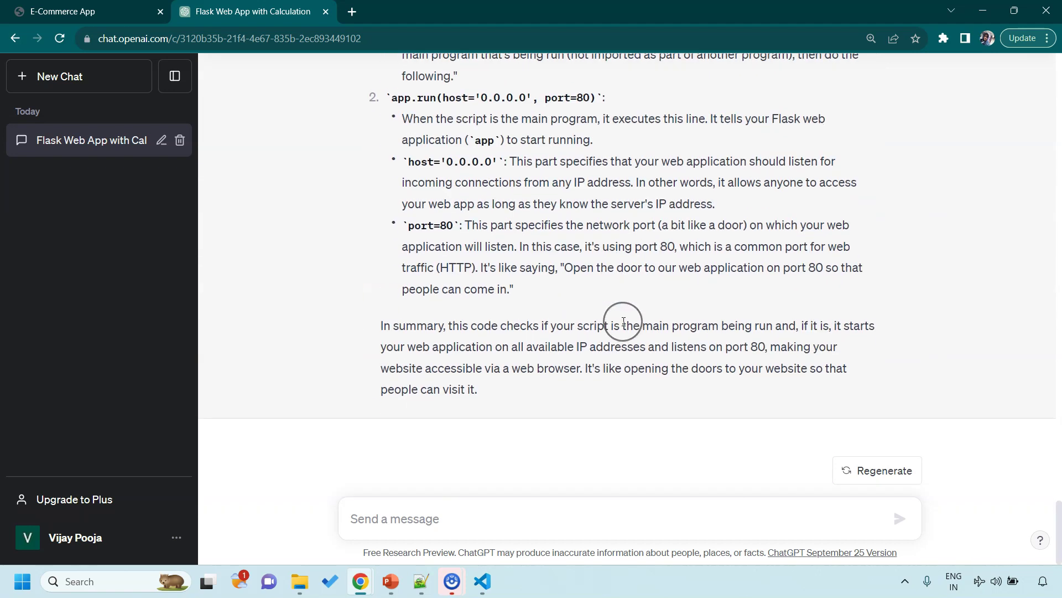
pyautogui.scroll(2, 623, 321)
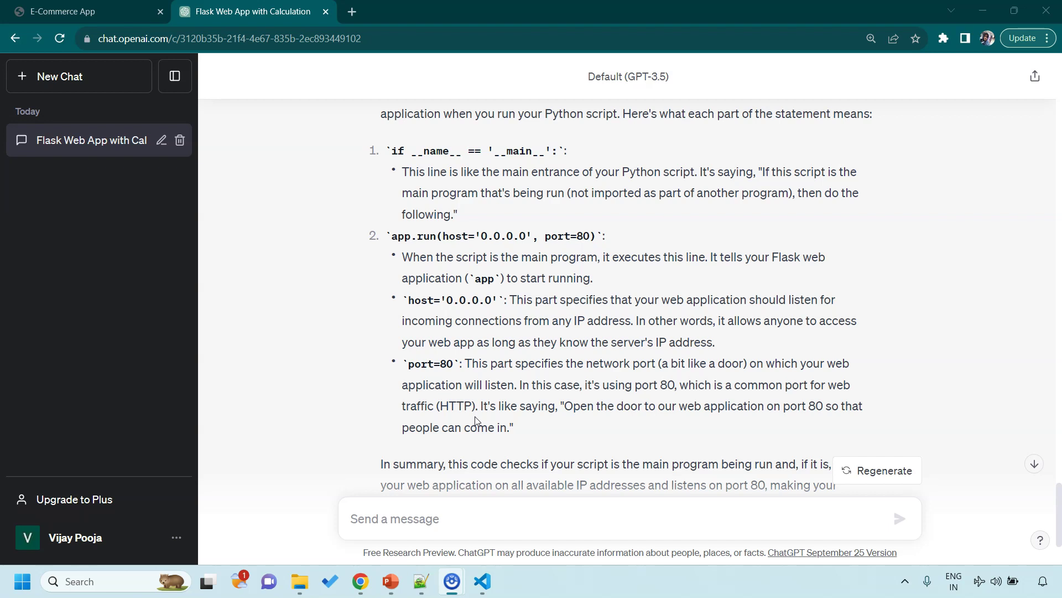
# Send the prompt 'explain the entire program in Spanish, retaining the technical terms'
pyautogui.click(393, 524)
pyautogui.click(456, 417)
pyautogui.write('y')
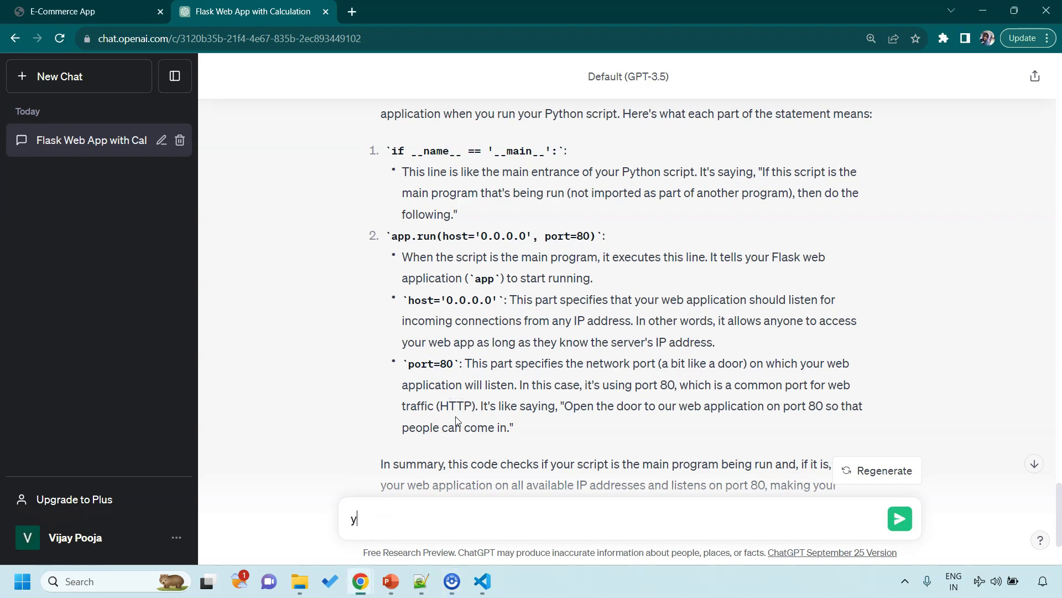
pyautogui.write('o')
pyautogui.scroll(-3, 578, 367)
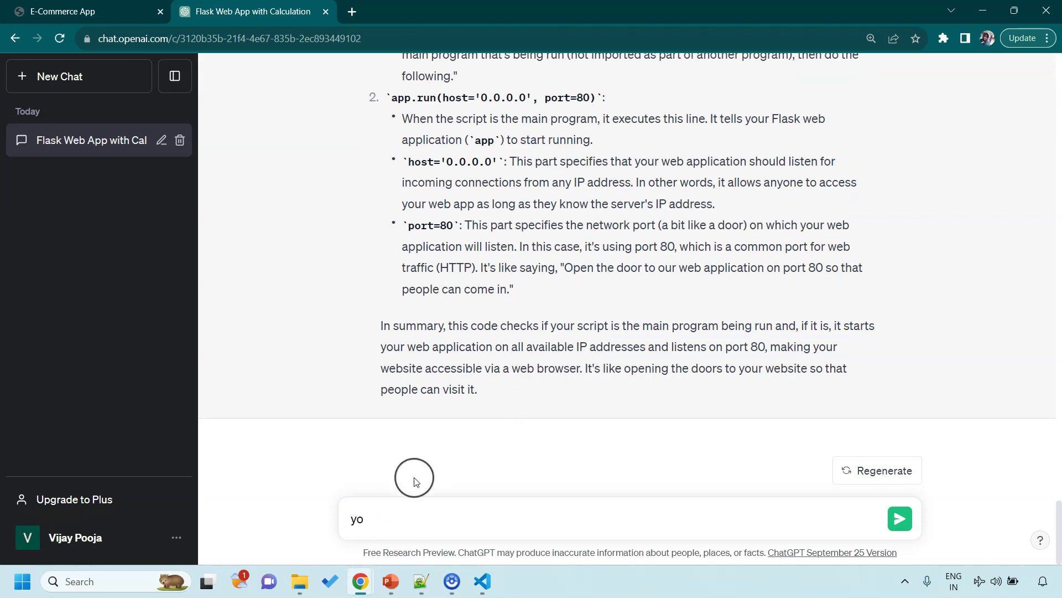
pyautogui.tripleClick(411, 508)
pyautogui.write('explain')
pyautogui.write(' the entire p')
pyautogui.write('rogram i')
pyautogui.write('n ')
pyautogui.write('Spanish')
pyautogui.write(' and')
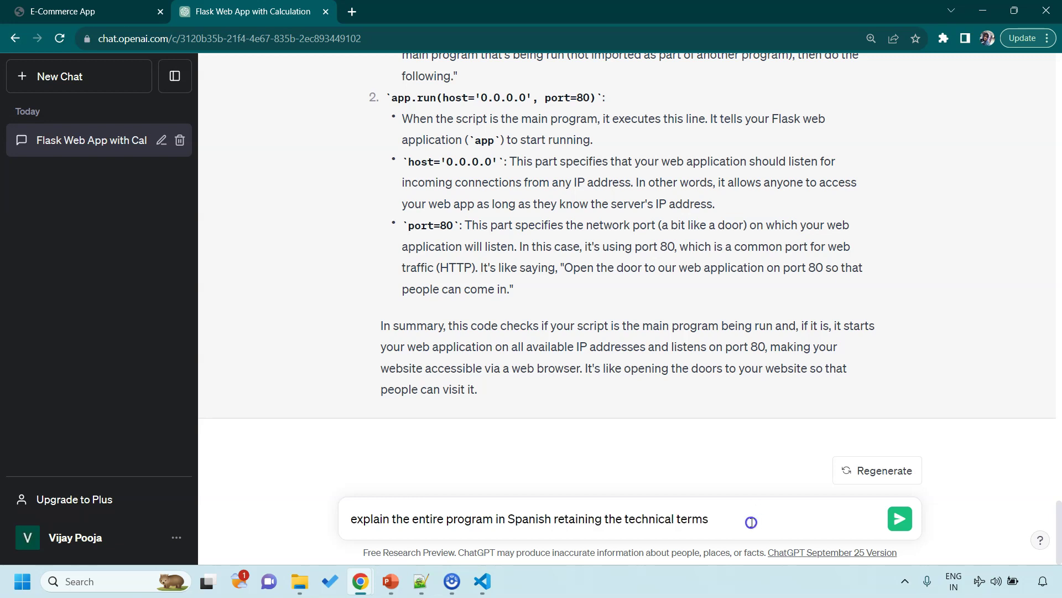
pyautogui.moveTo(751, 521); pyautogui.dragTo(338, 535)
pyautogui.click(502, 522)
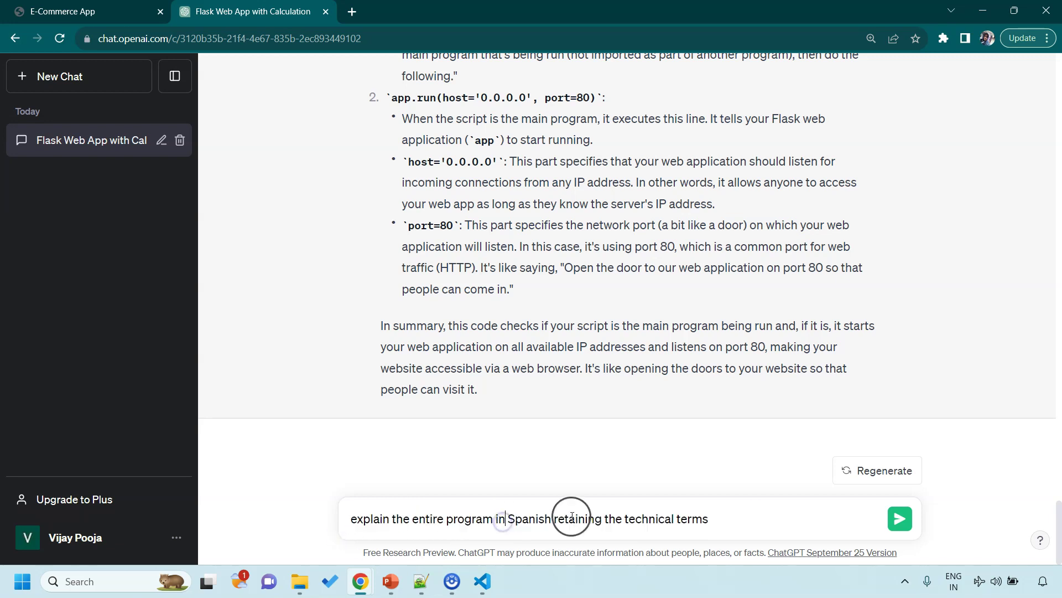
pyautogui.click(551, 518)
pyautogui.write(',')
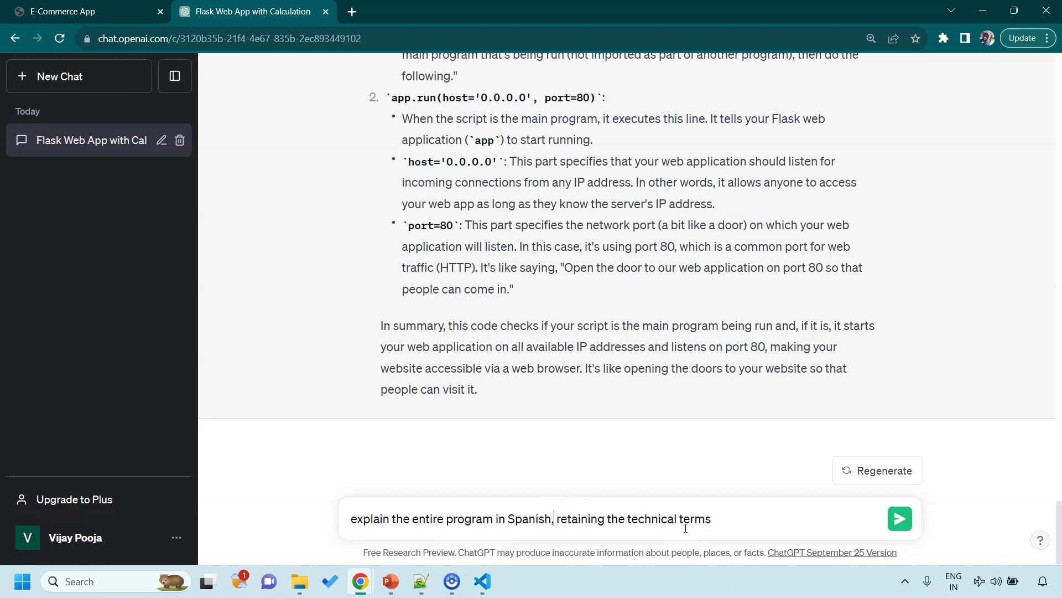
pyautogui.click(730, 509)
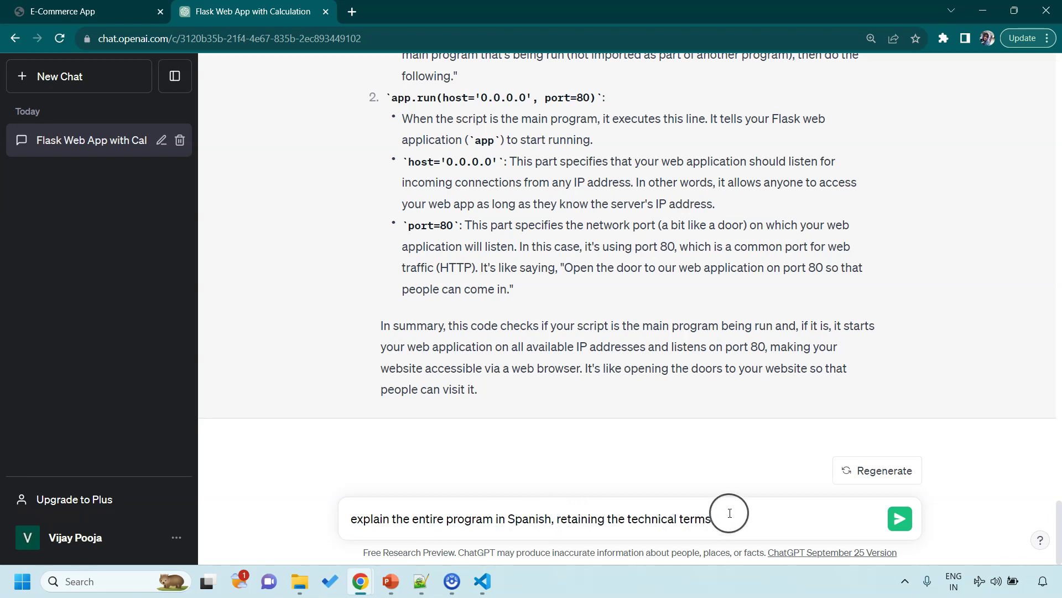
pyautogui.click(900, 519)
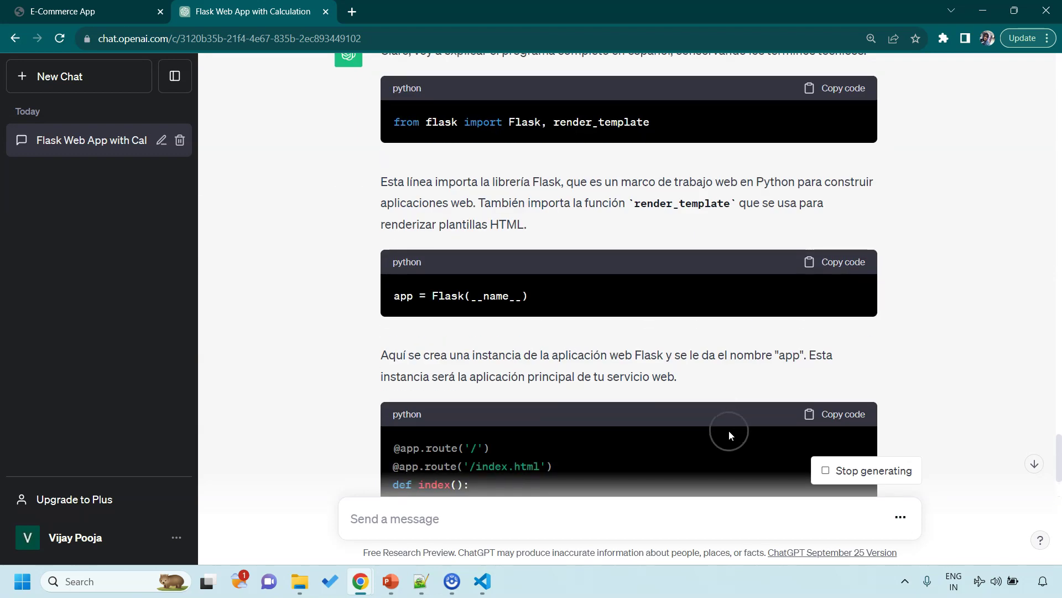
# Read the Spanish explanation covering the Flask import, the app instance and the index routes
pyautogui.scroll(2, 439, 134)
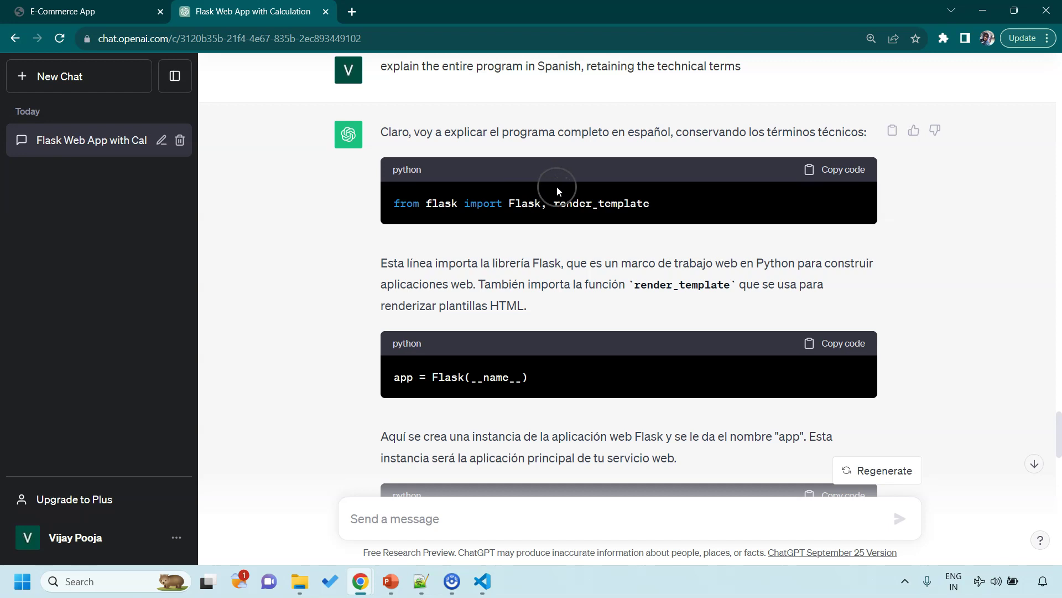
pyautogui.scroll(-1, 579, 242)
pyautogui.scroll(-3, 579, 242)
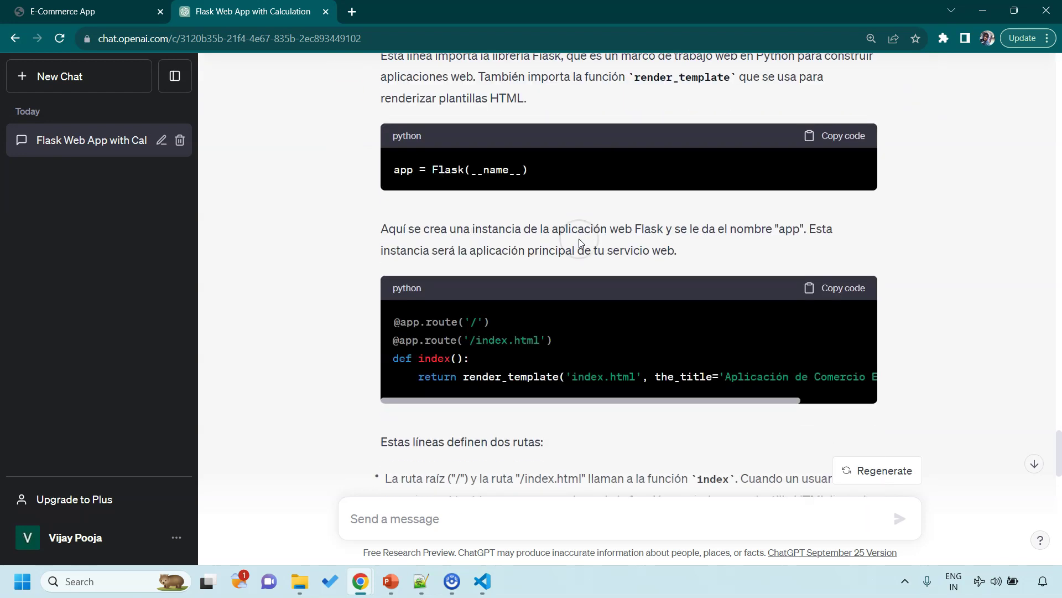